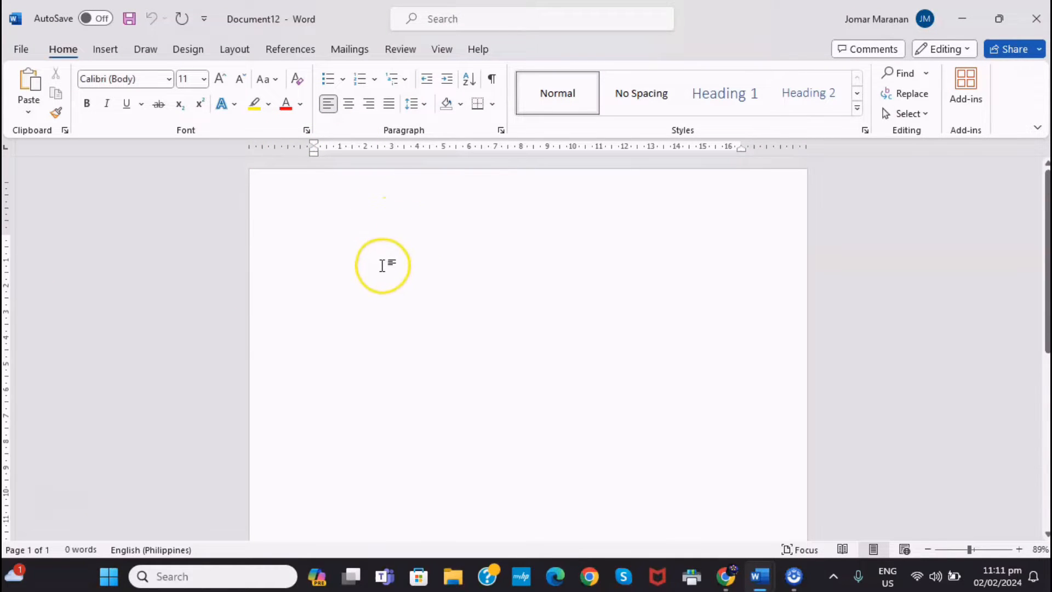
- Set the document's paper size to A4 and its orientation to landscape
click(235, 52)
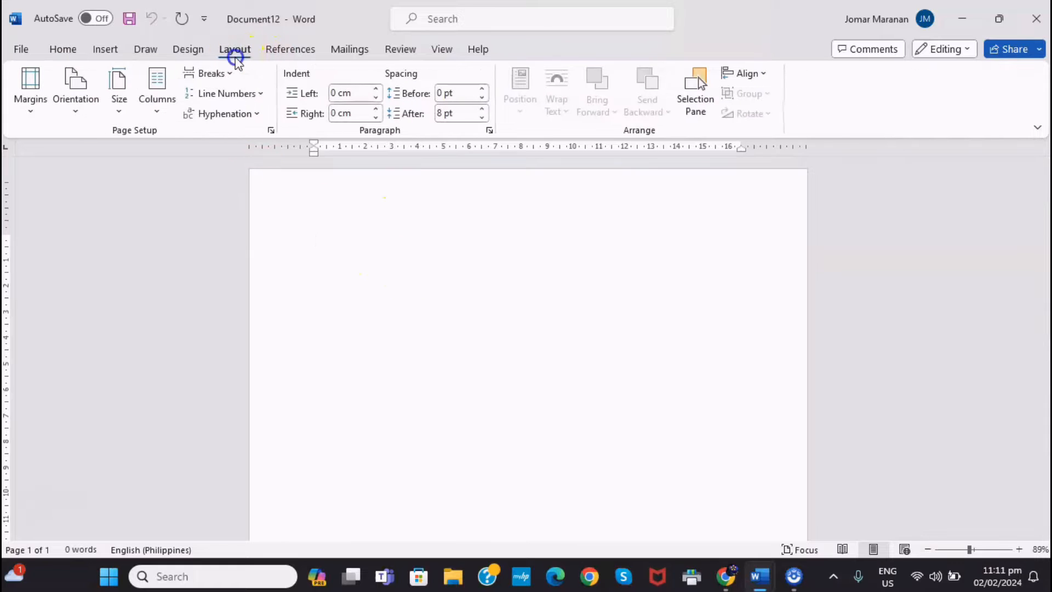
click(133, 97)
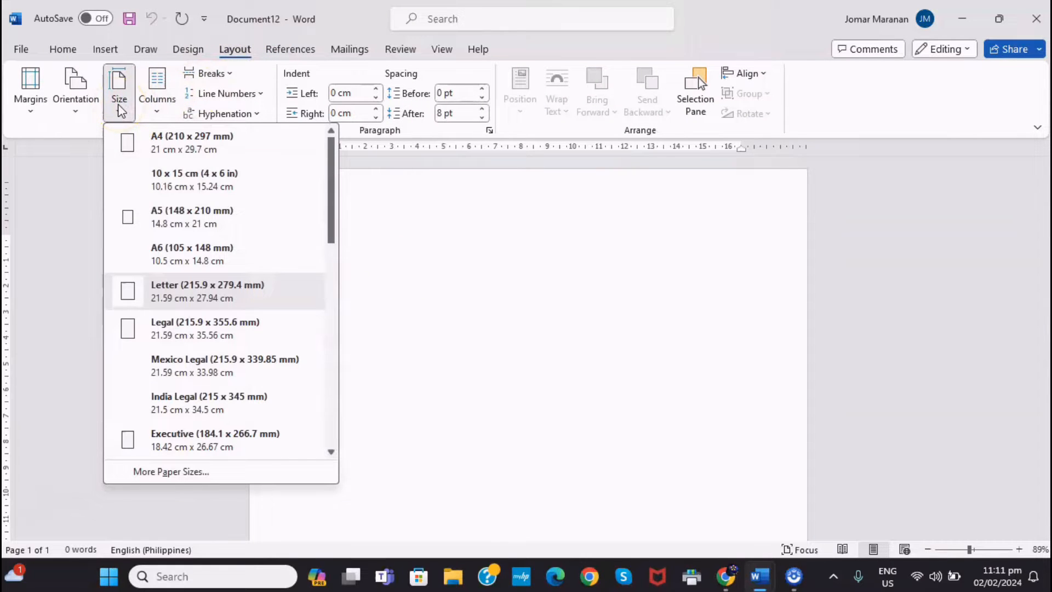
click(203, 146)
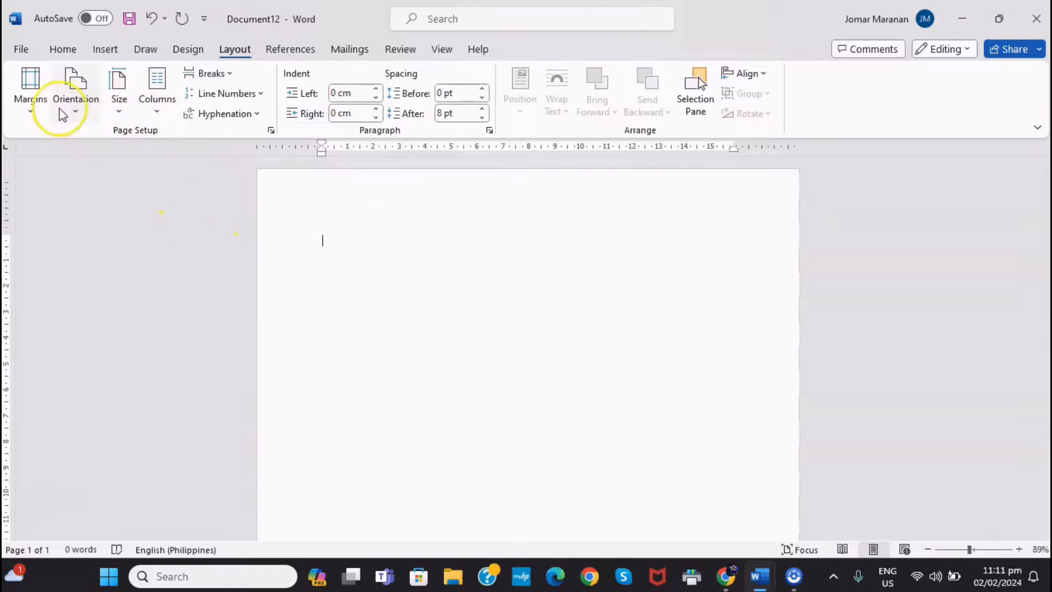
click(76, 105)
click(124, 181)
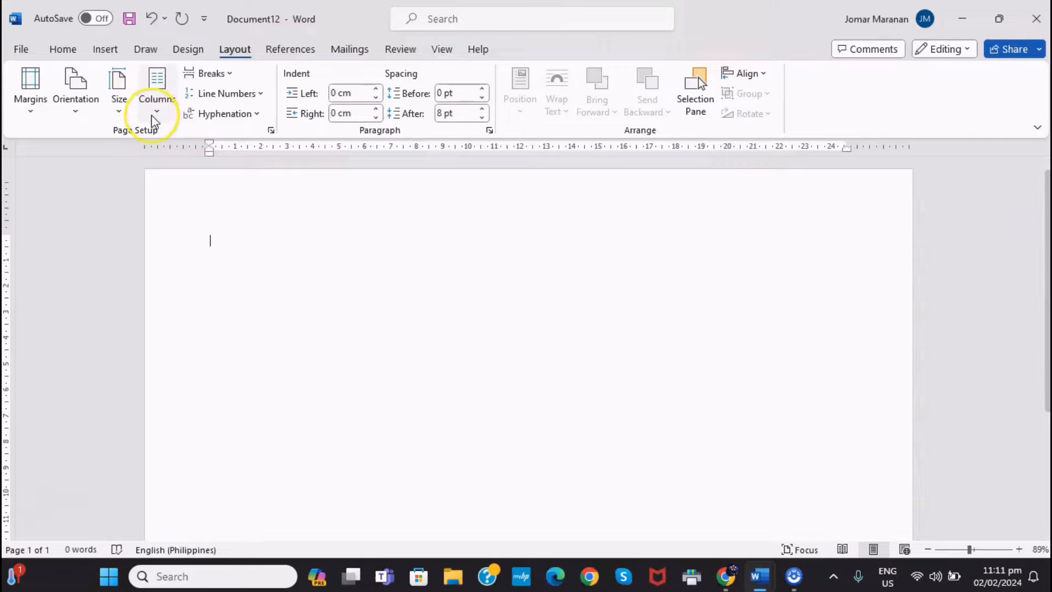
- Draw a rectangle about 6.5 cm high and 9.2 cm wide near the page's upper-left corner
click(105, 50)
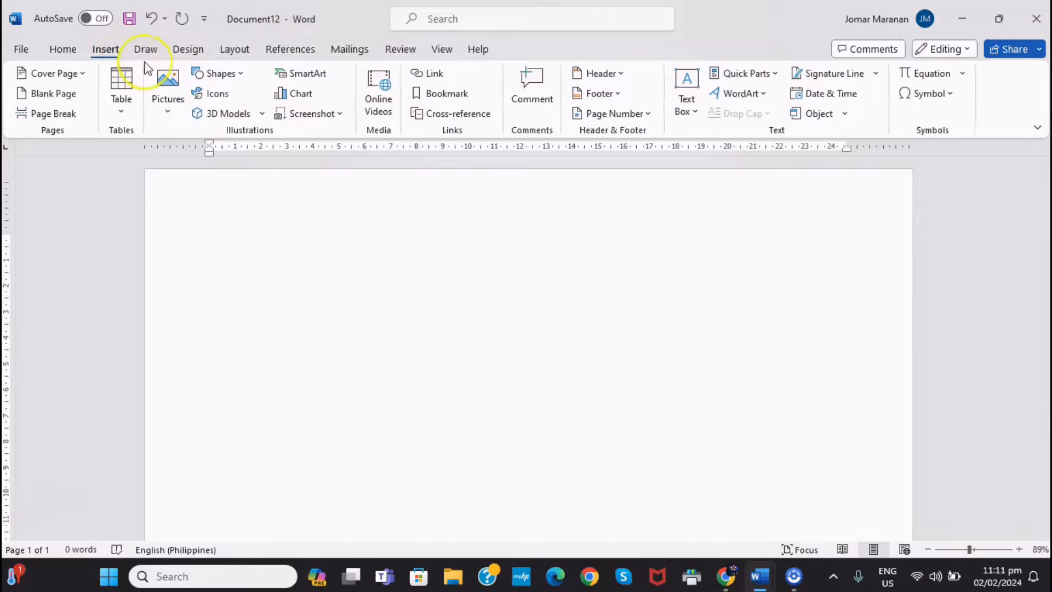
click(229, 74)
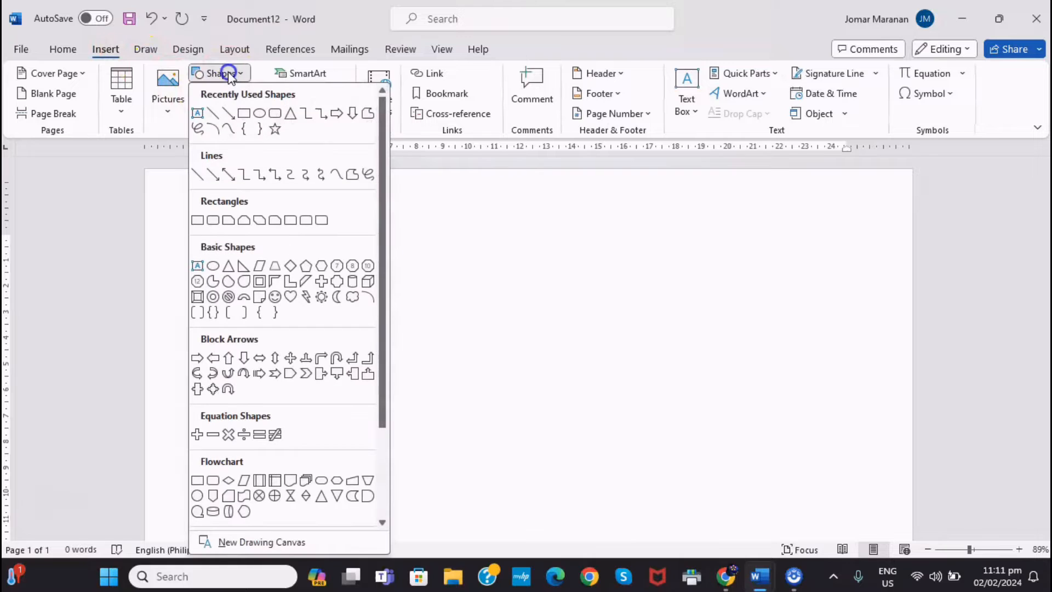
click(244, 117)
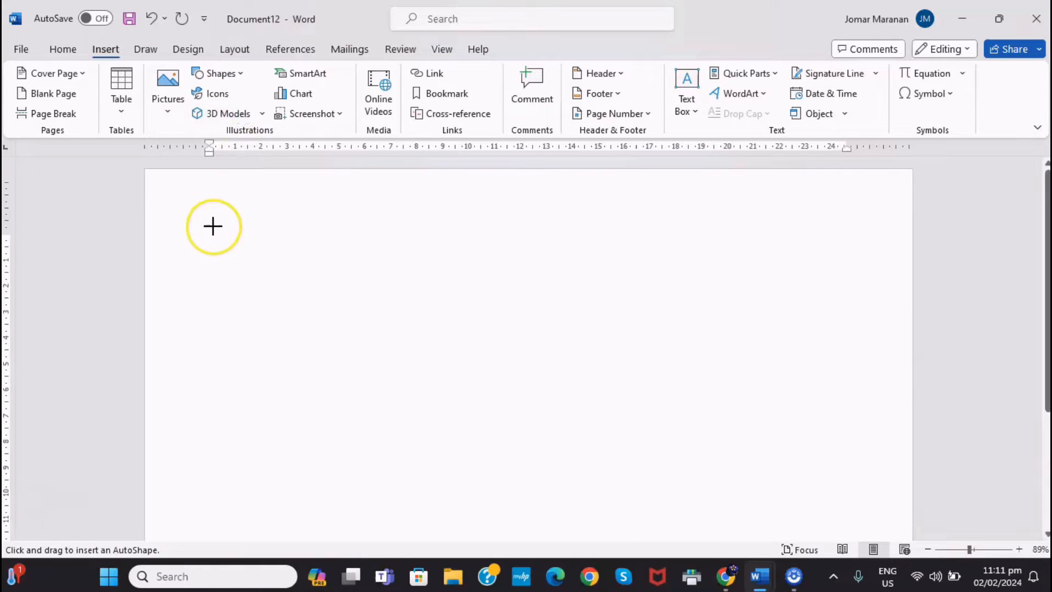
drag(196, 211, 434, 378)
click(329, 270)
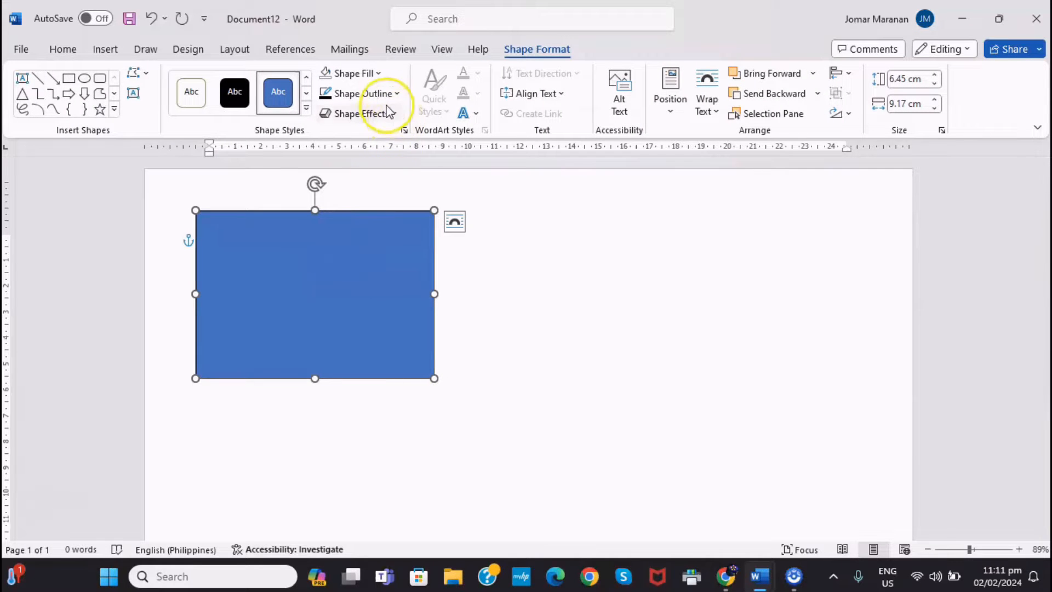
- Format the rectangle with no fill and a black outline of ½ pt weight
click(373, 73)
click(383, 284)
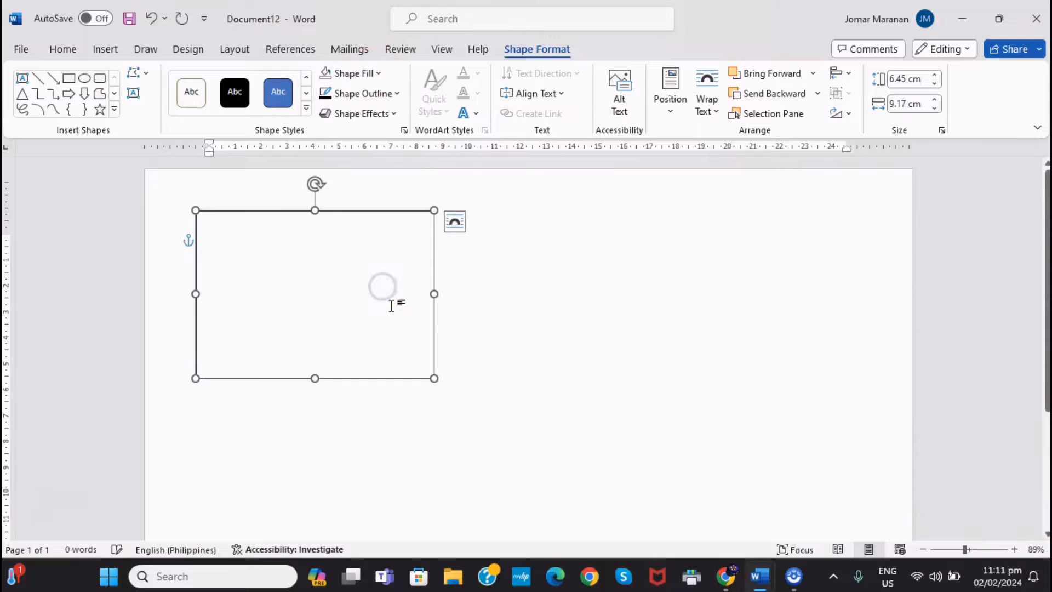
click(348, 95)
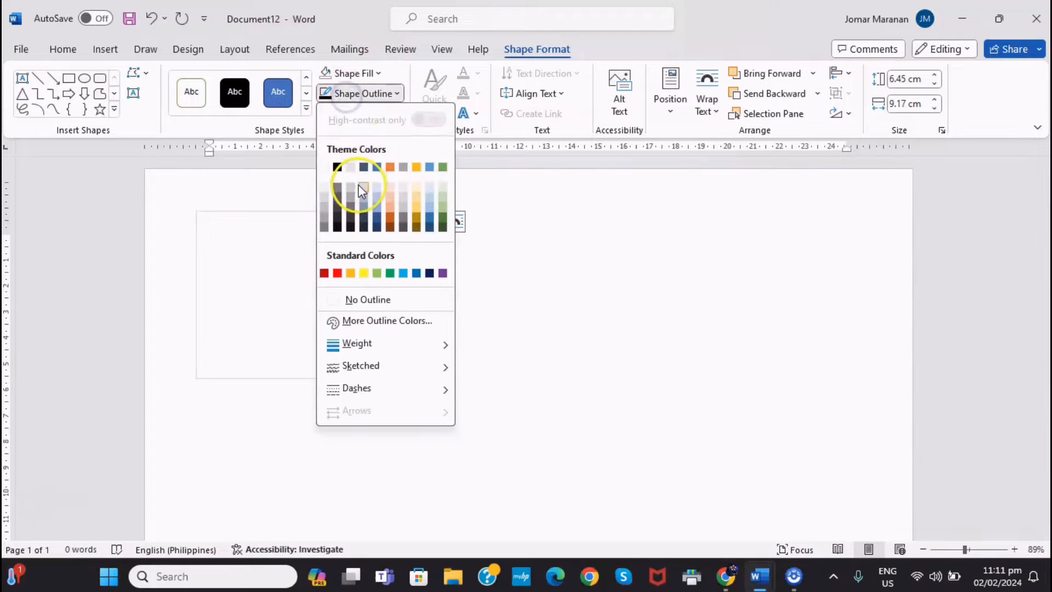
click(342, 171)
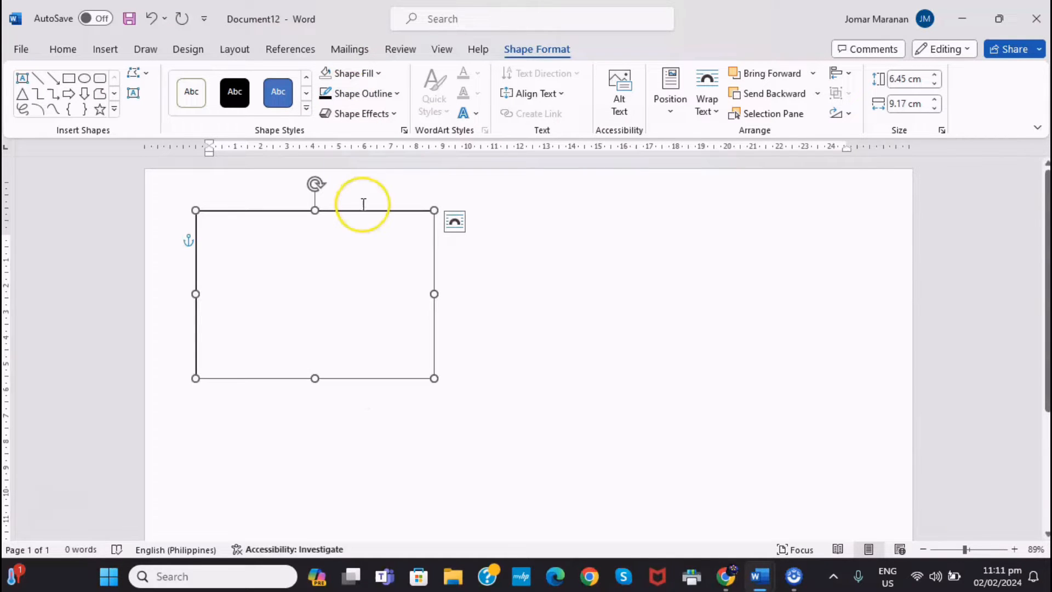
click(380, 99)
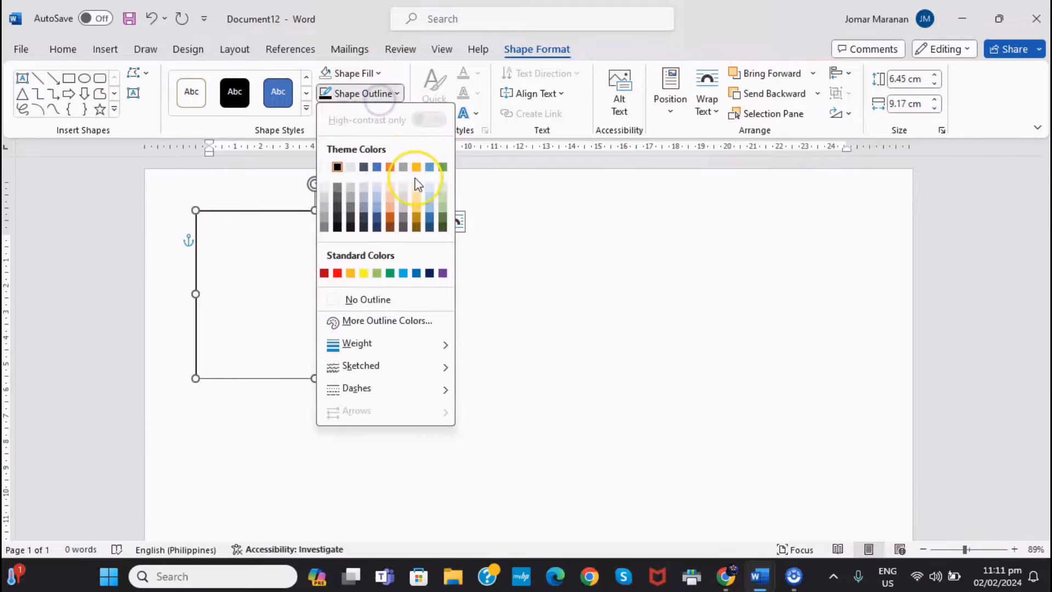
mouse_move(396, 346)
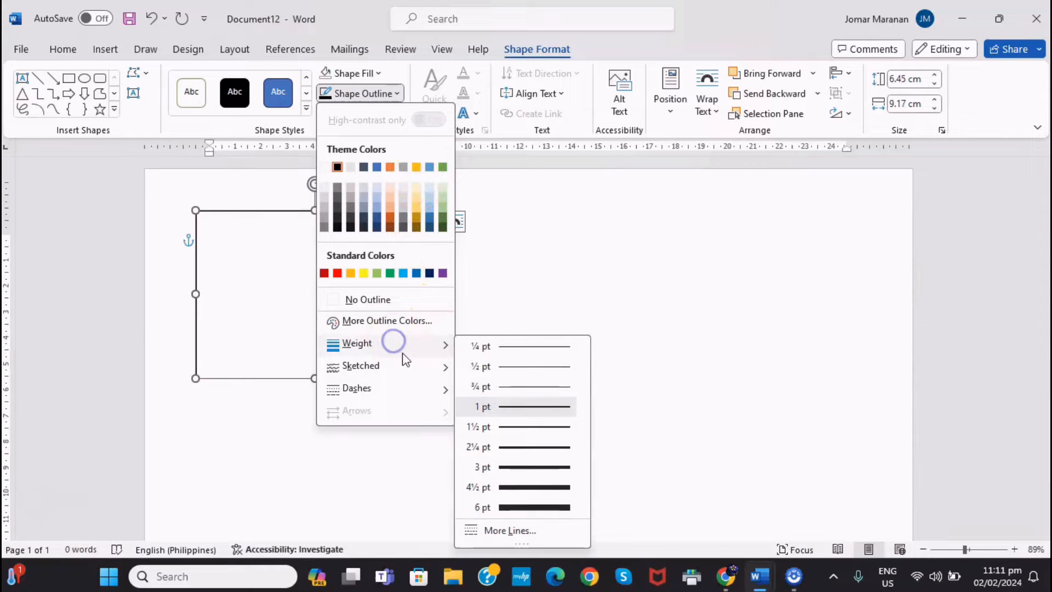
click(517, 366)
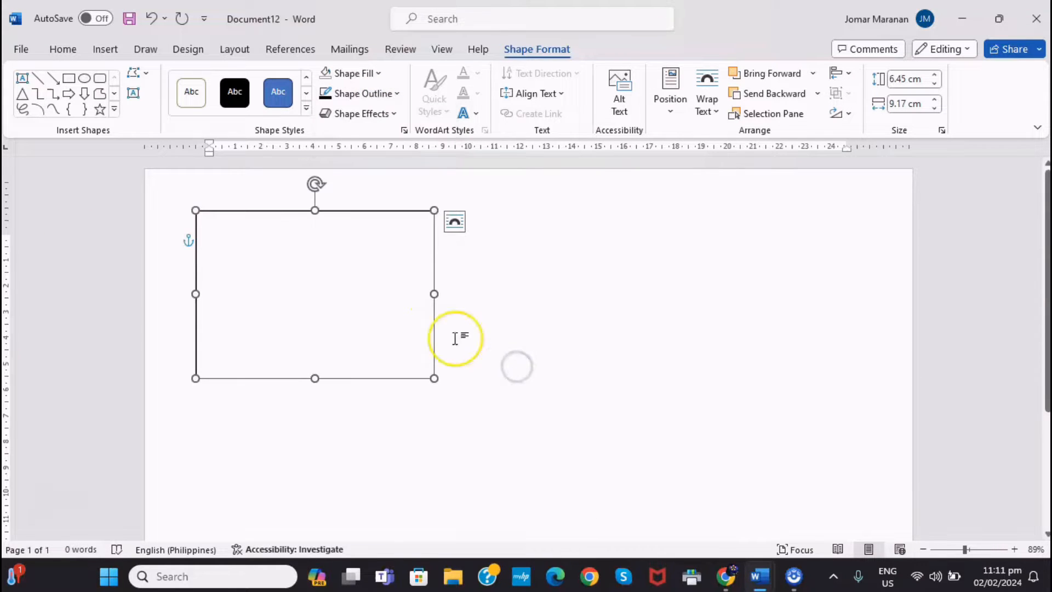
- Copy the rectangle, paste a duplicate and place it directly to the right of the original
right_click(378, 211)
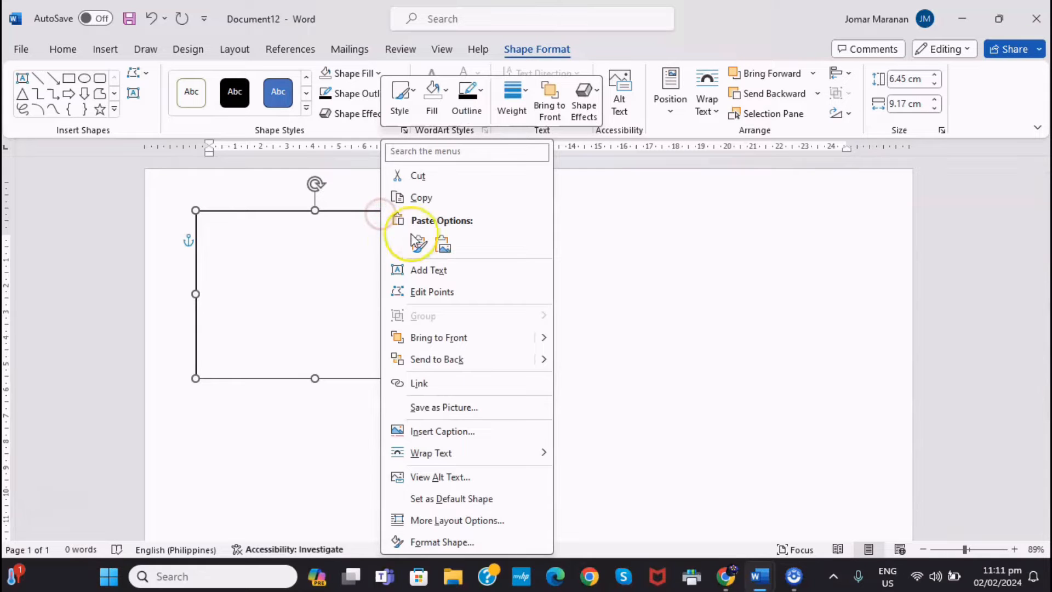
click(439, 197)
click(484, 256)
right_click(484, 256)
click(528, 357)
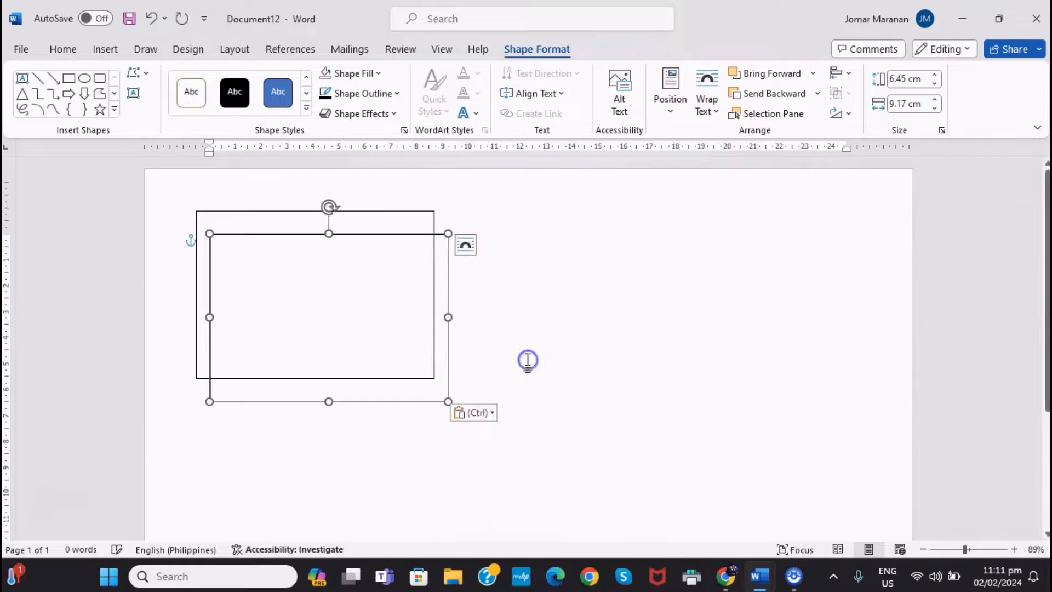
drag(403, 234, 641, 218)
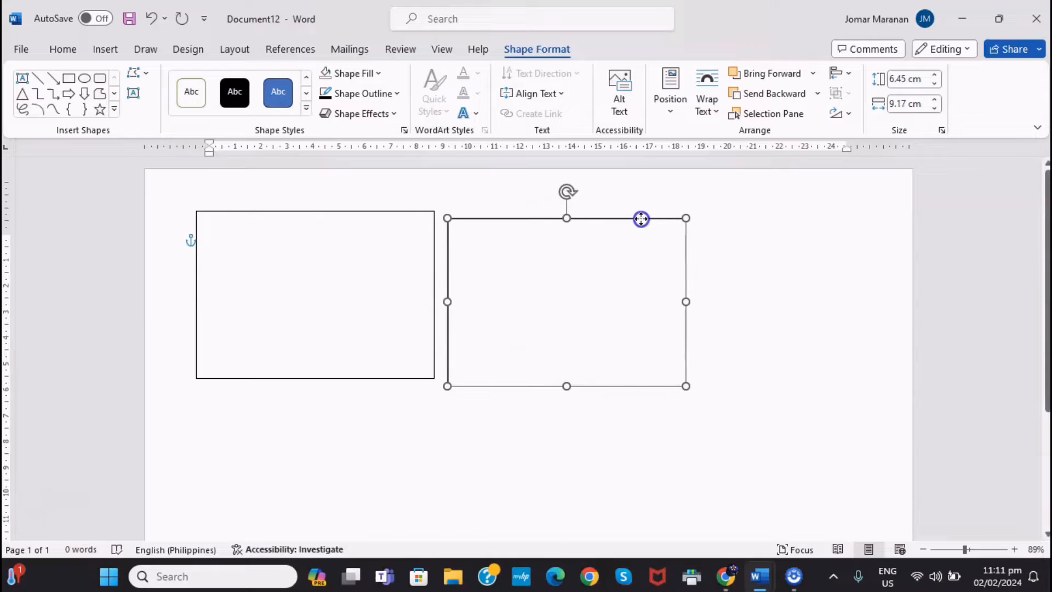
- Select the first rectangle and check the Instax Mini frame dimensions in the INSTAX document
click(334, 212)
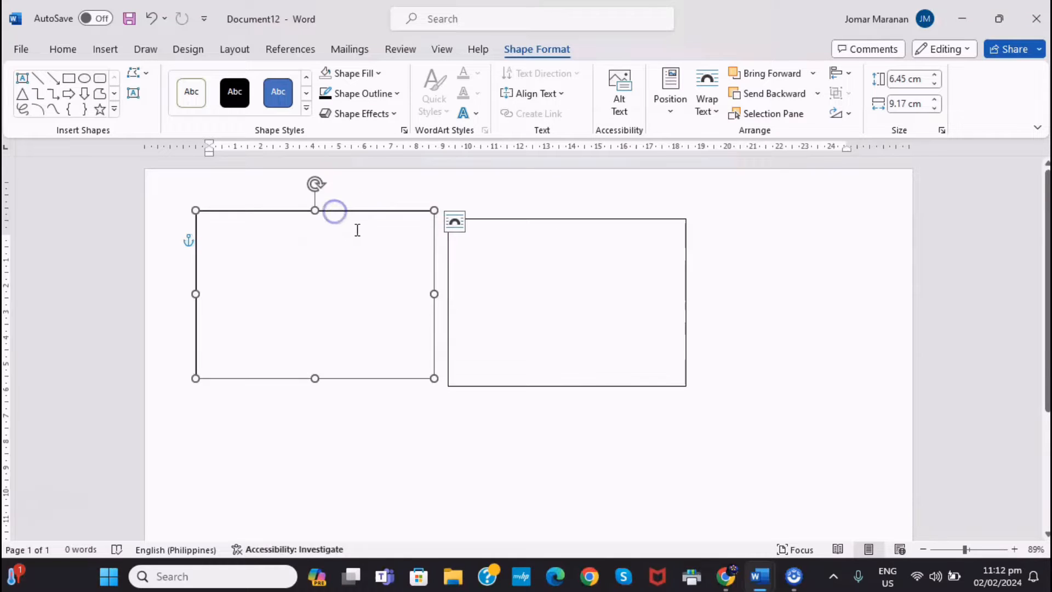
right_click(373, 212)
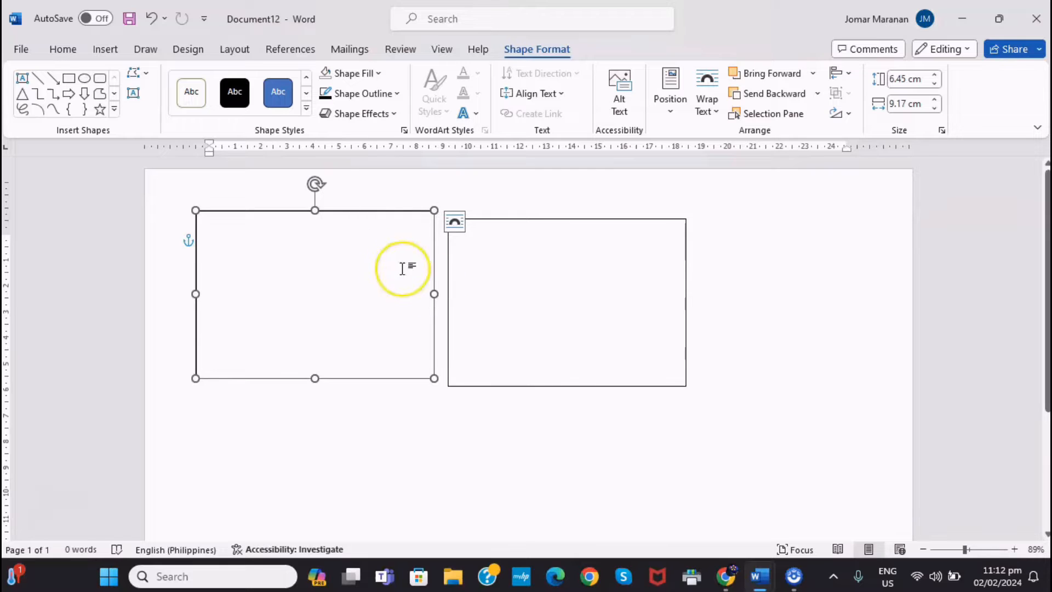
mouse_move(757, 572)
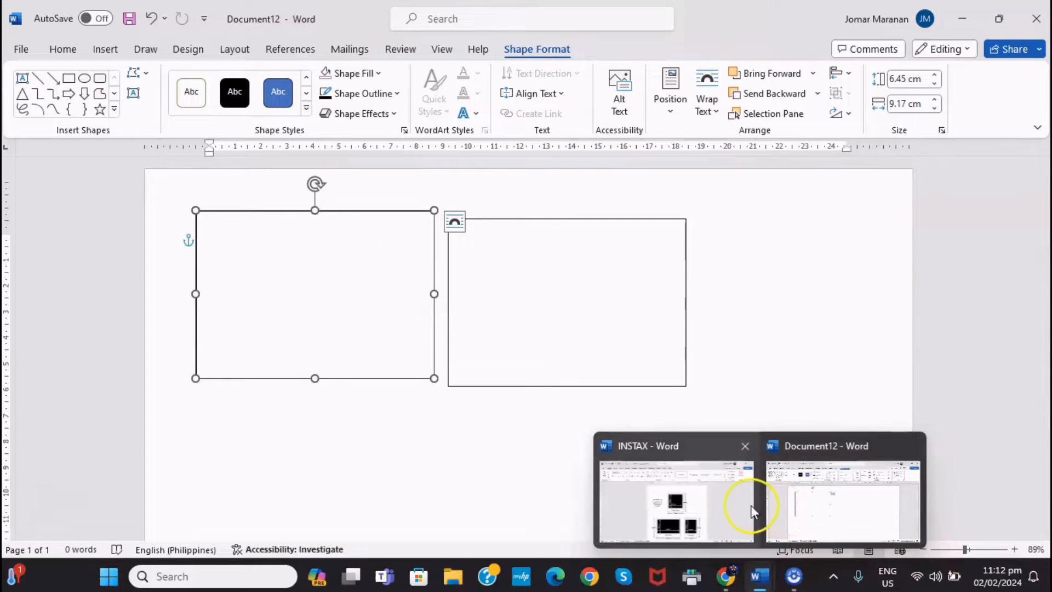
click(707, 504)
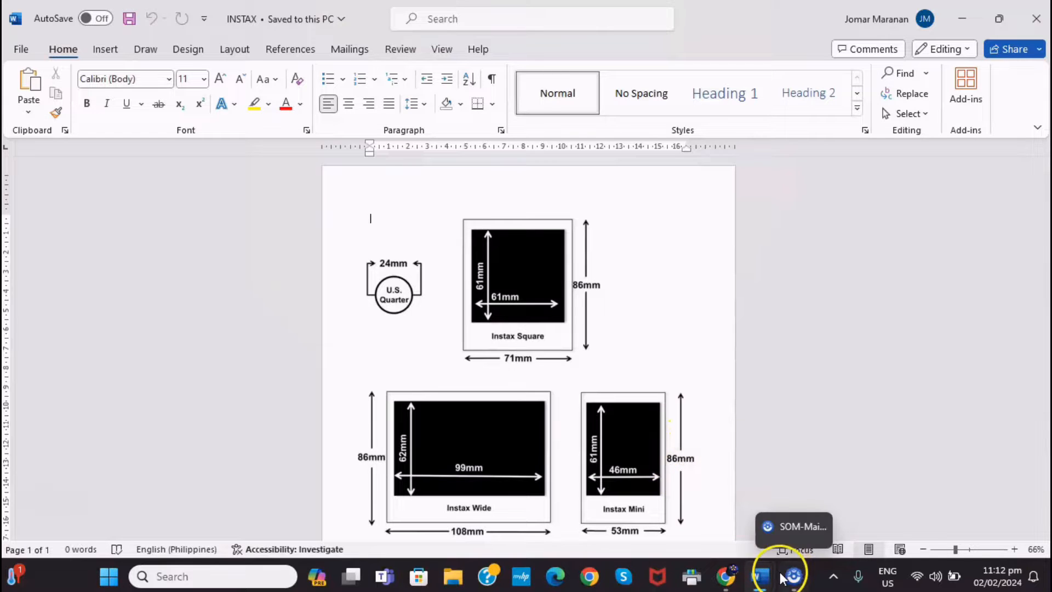
click(825, 495)
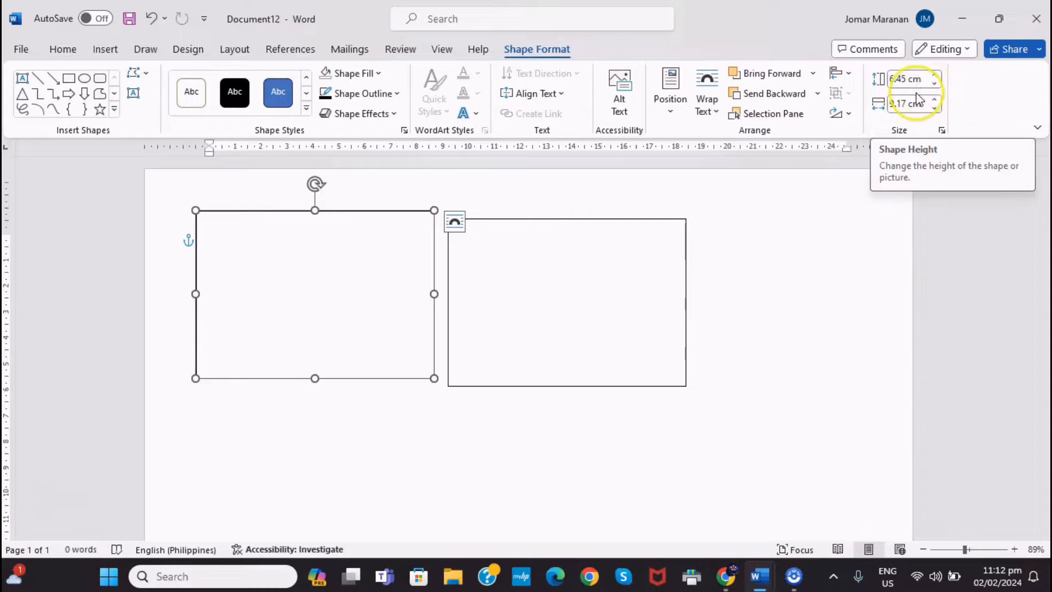
- Switch to Chrome, search Google for "mm to cm" and convert 86 mm to centimetres
click(726, 575)
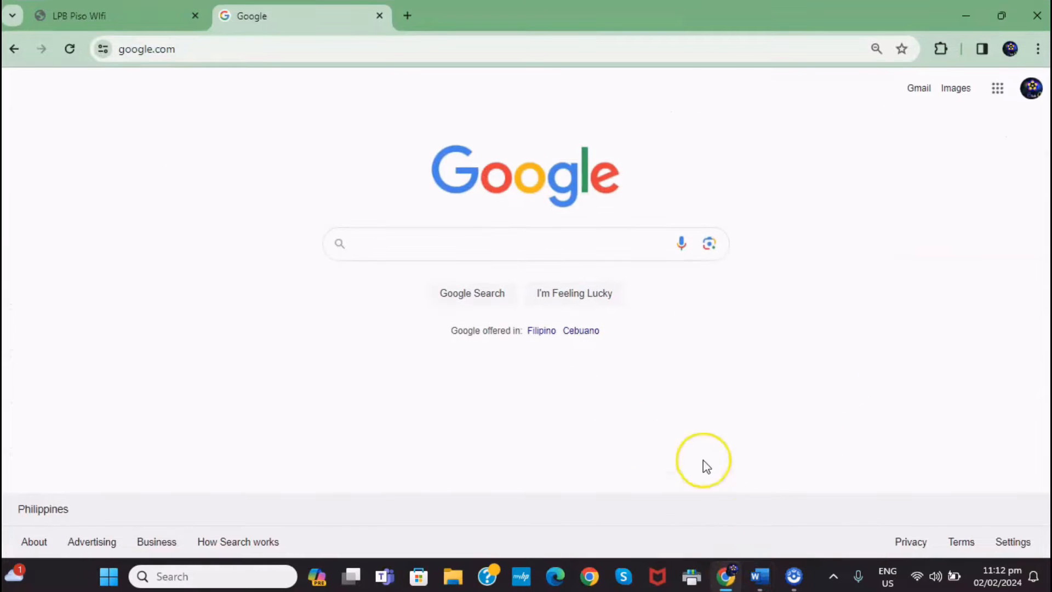
click(441, 247)
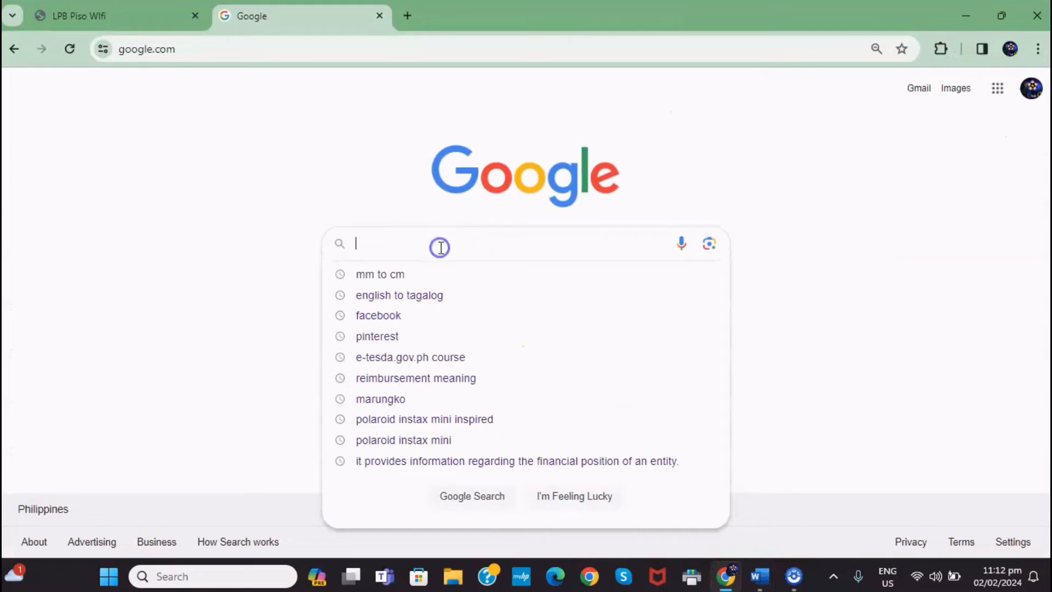
click(413, 277)
click(172, 274)
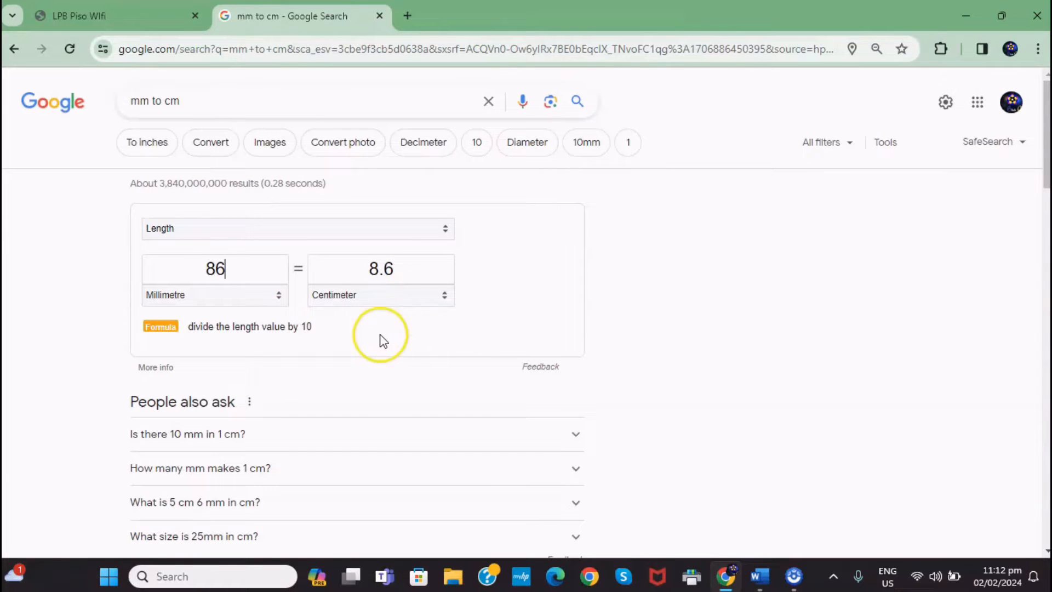
- Return to Document12 in Word and set the first rectangle's height to 8.6 cm
mouse_move(762, 575)
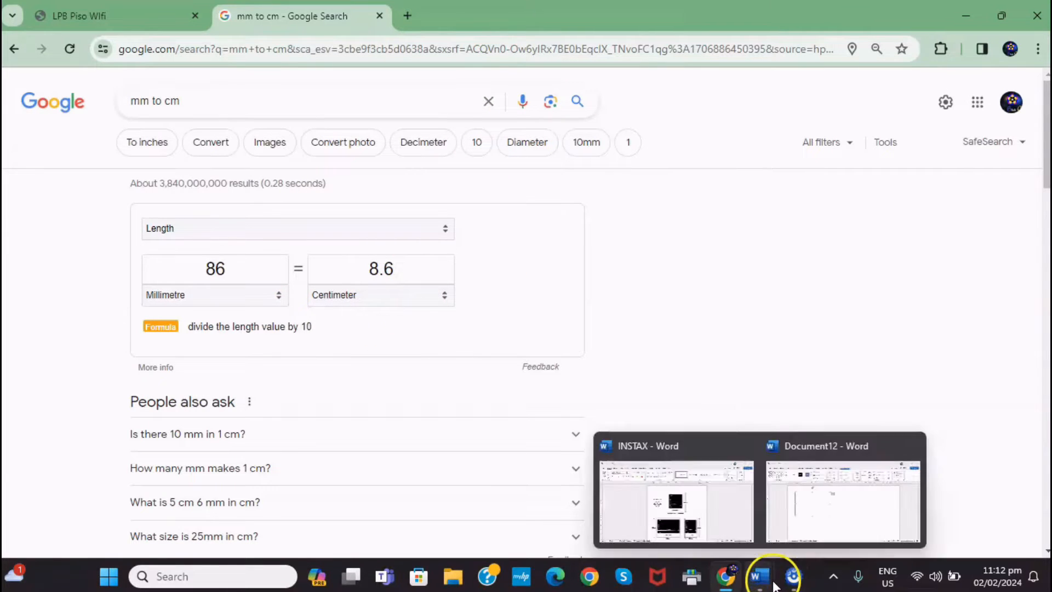
click(787, 511)
double_click(904, 79)
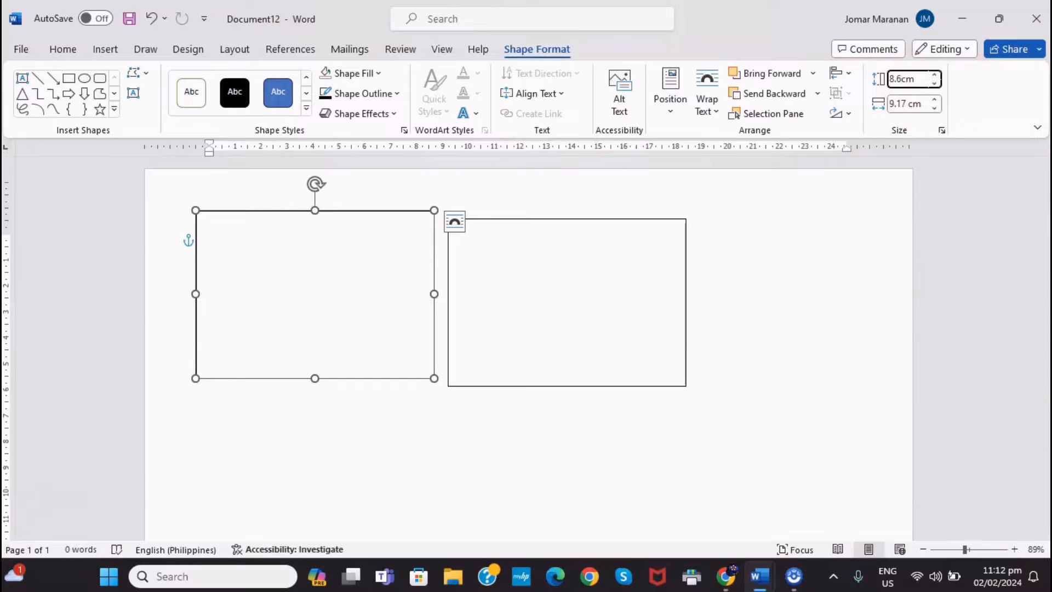
text(8.6)
click(922, 242)
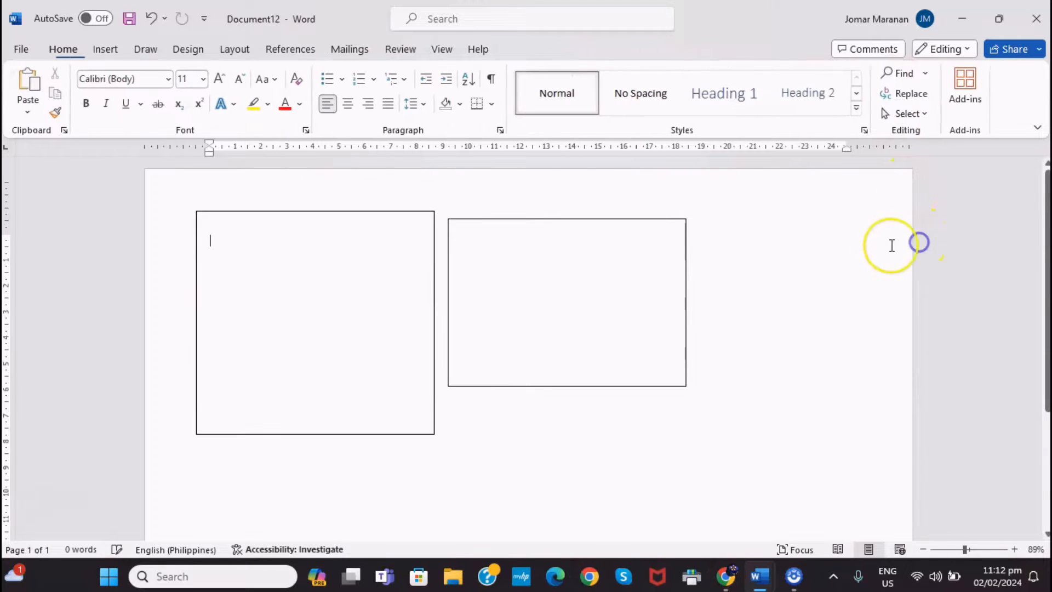
- Check the Instax Mini width in the INSTAX document and convert 53 mm to centimetres in Chrome's converter
mouse_move(734, 581)
click(689, 521)
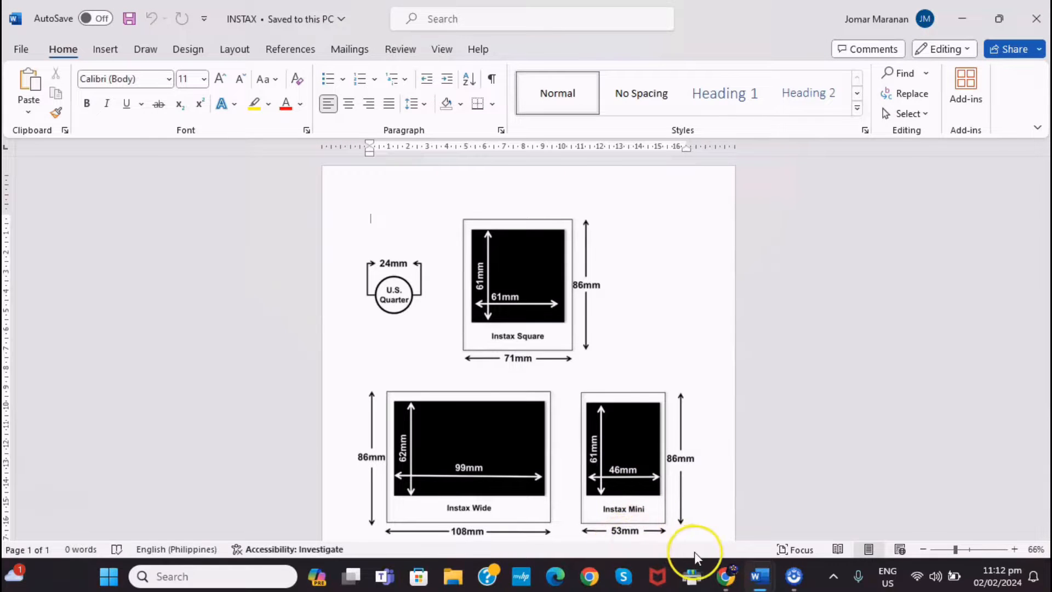
click(726, 575)
drag(254, 268, 100, 283)
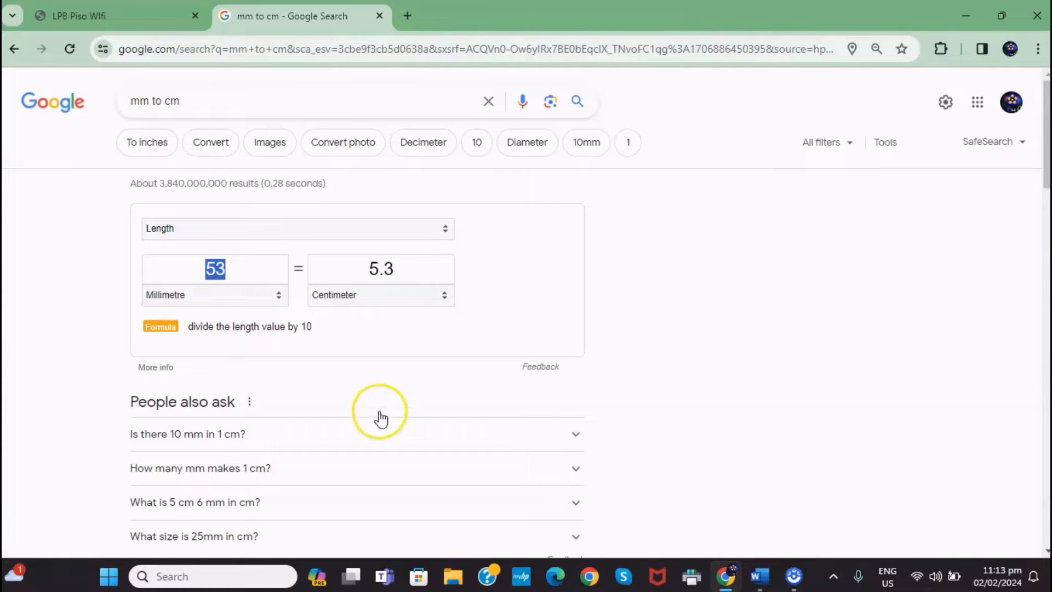
- Return to Document12 in Word and set the first rectangle's width to 5.3 cm
mouse_move(770, 561)
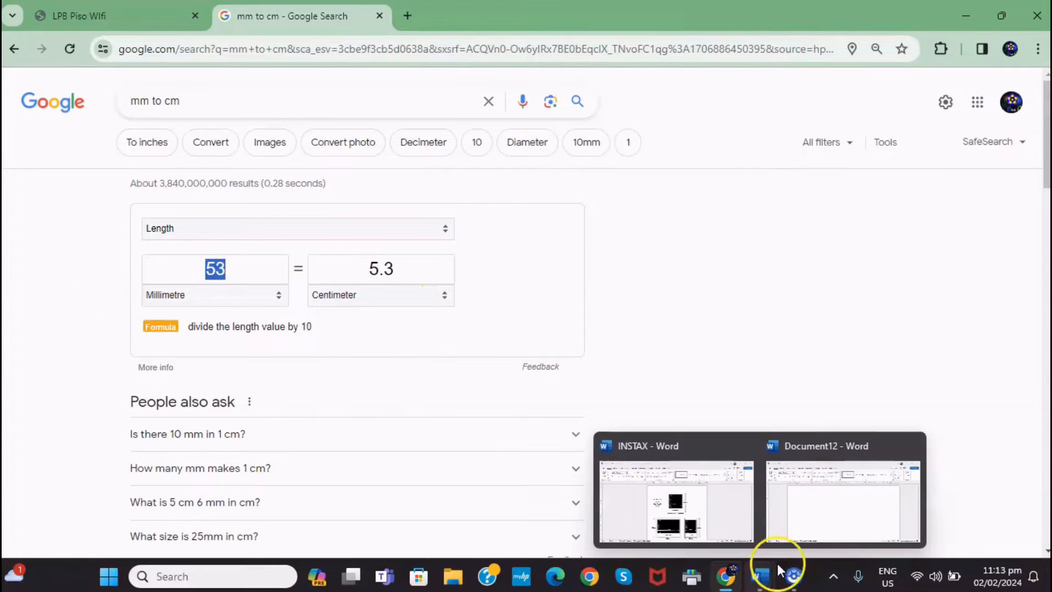
click(839, 474)
click(337, 213)
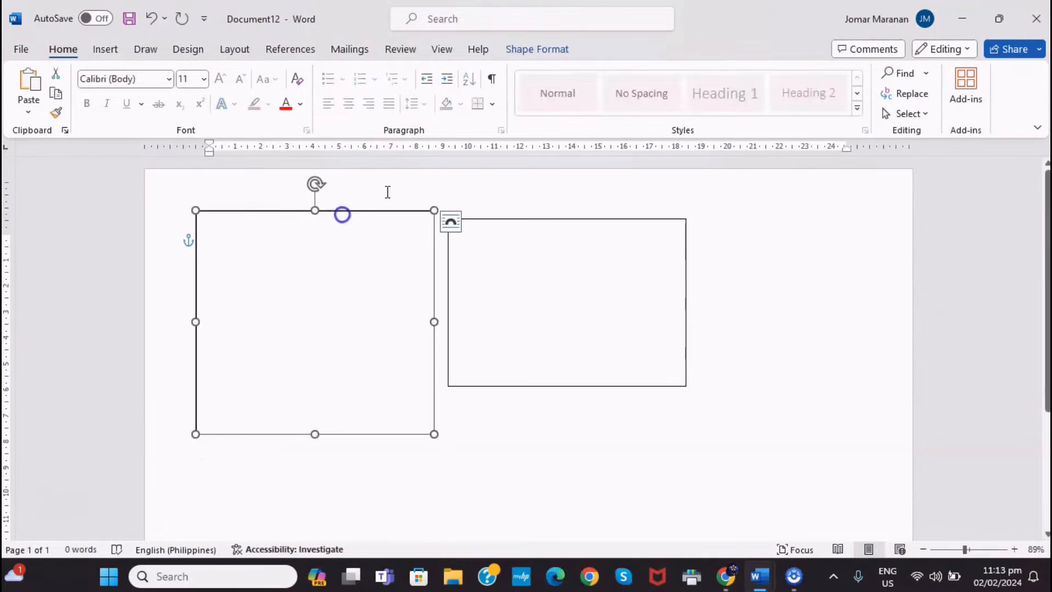
click(564, 55)
click(905, 105)
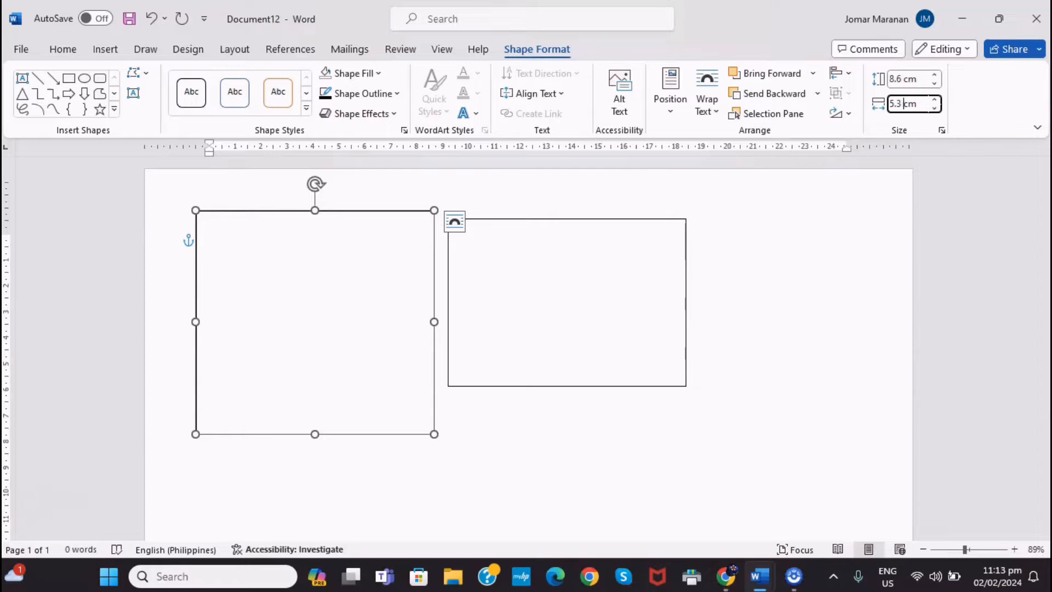
- Select the second rectangle, check the Instax Mini picture height in the INSTAX document and convert 61 mm to centimetres in Chrome
click(640, 222)
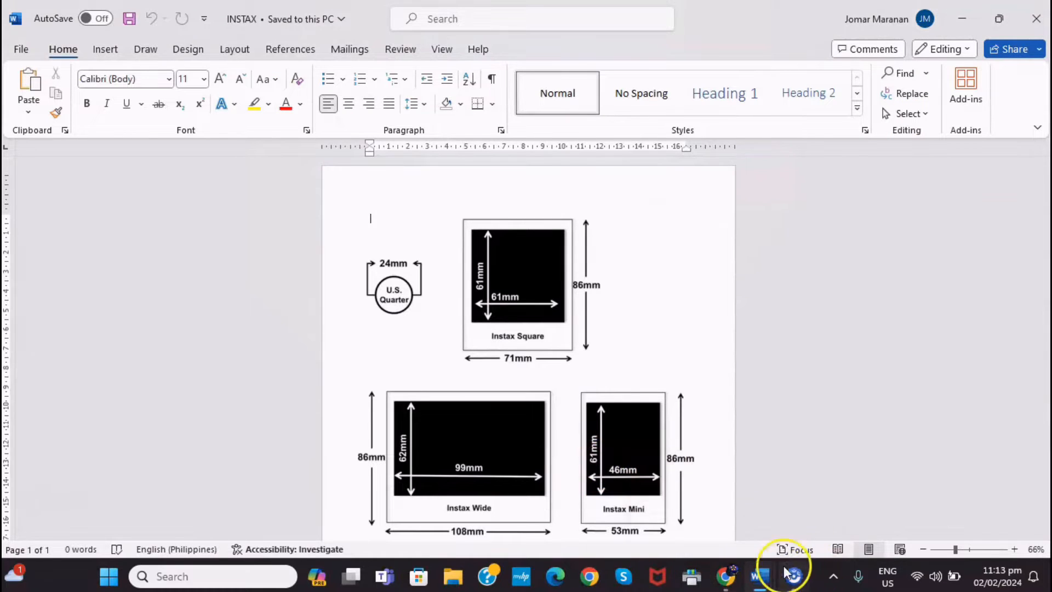
click(726, 578)
text(61)
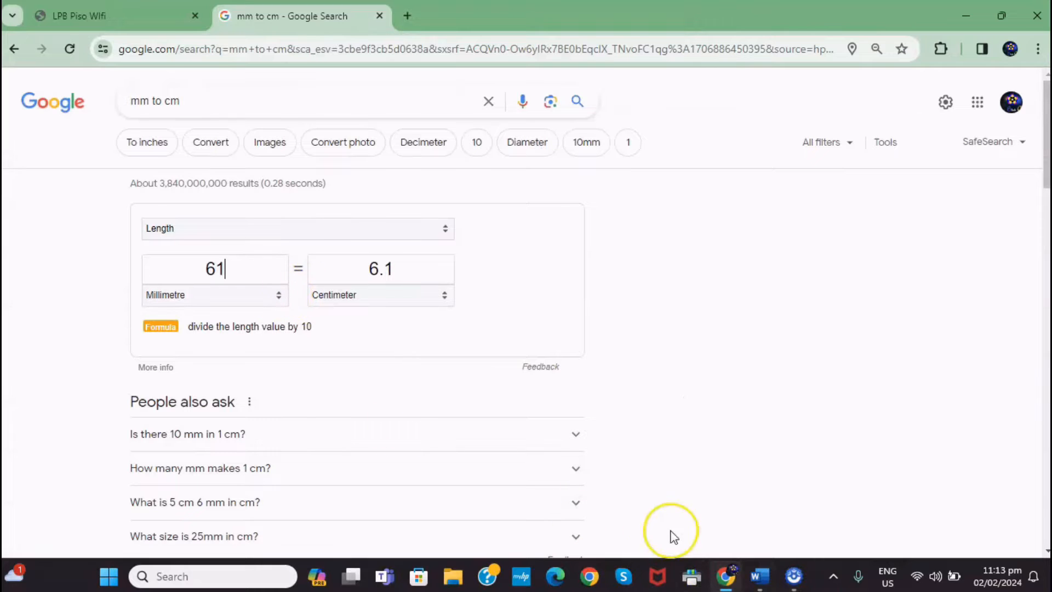
- Return to Document12 in Word and set the second rectangle's height to 6.1 cm
mouse_move(762, 575)
click(811, 510)
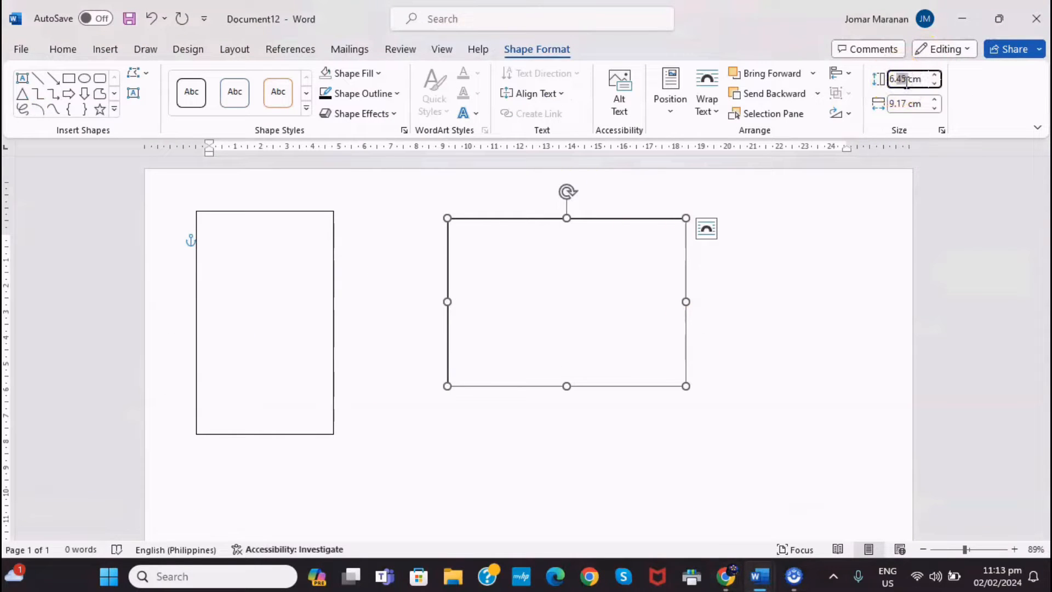
- Check the Instax Mini picture width in the INSTAX document and convert 46 mm to centimetres in Chrome's converter
mouse_move(758, 572)
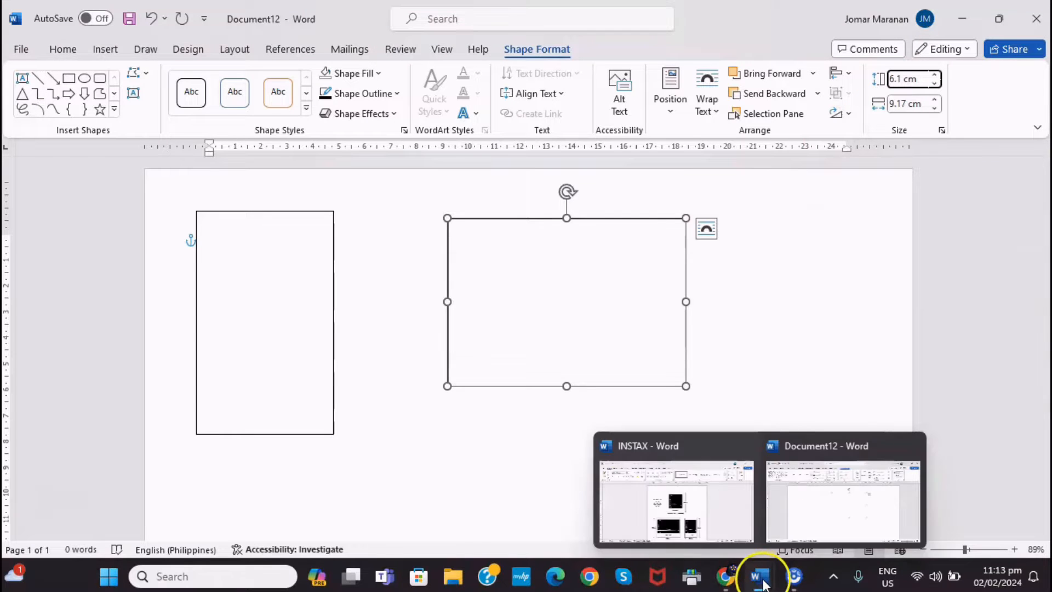
click(718, 521)
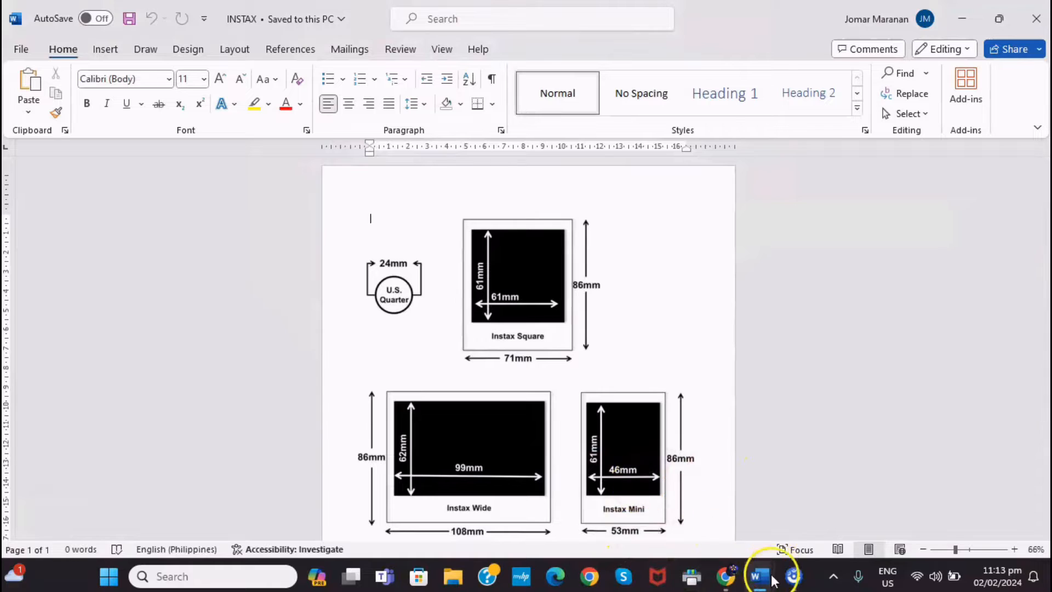
mouse_move(732, 574)
click(712, 485)
click(189, 269)
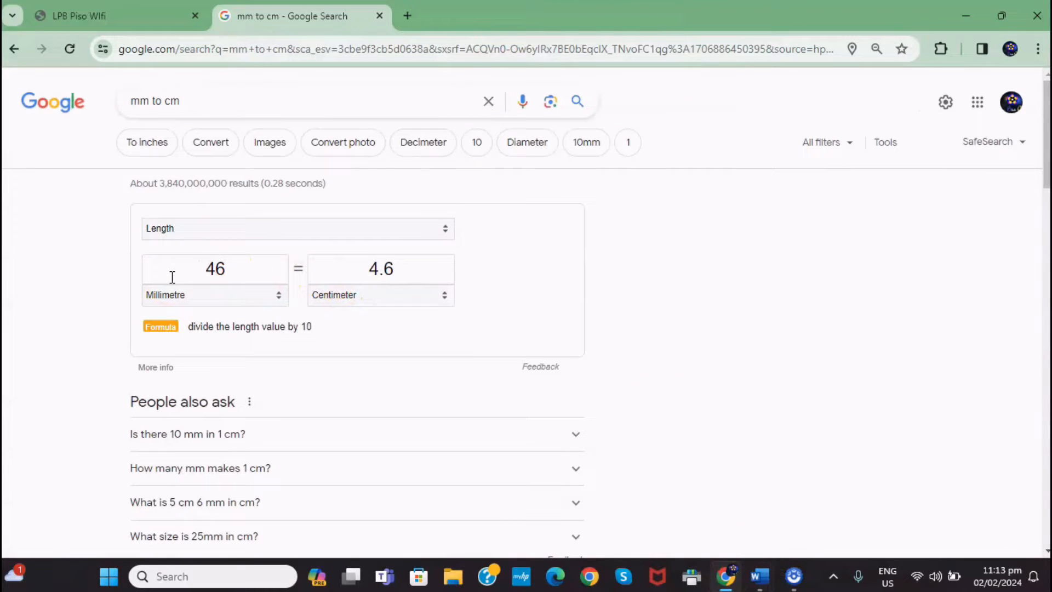
- Return to Document12 in Word and set the second rectangle's width to 4.6 cm
mouse_move(760, 576)
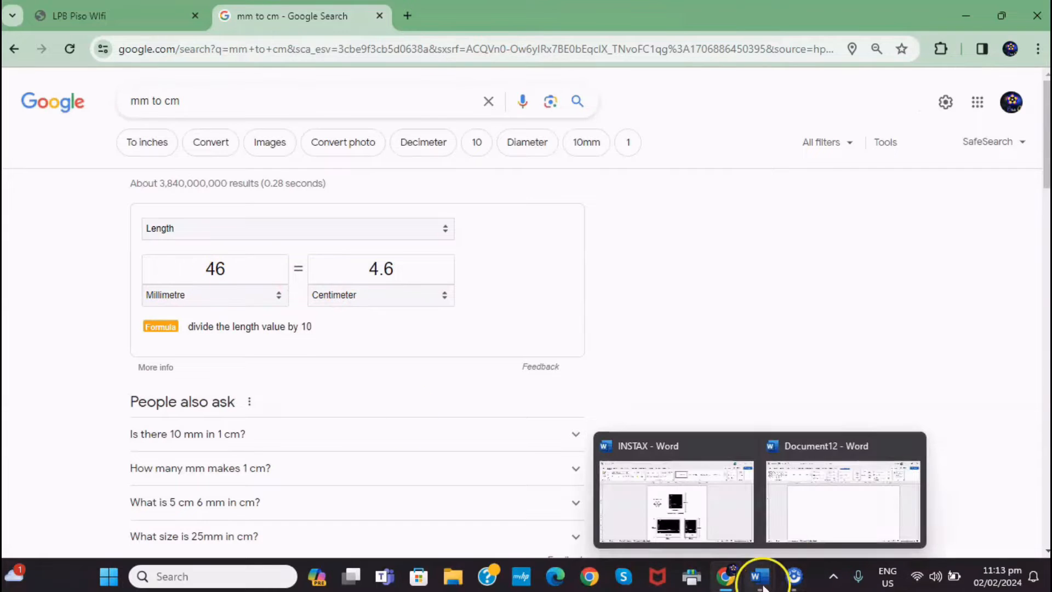
click(828, 519)
click(901, 103)
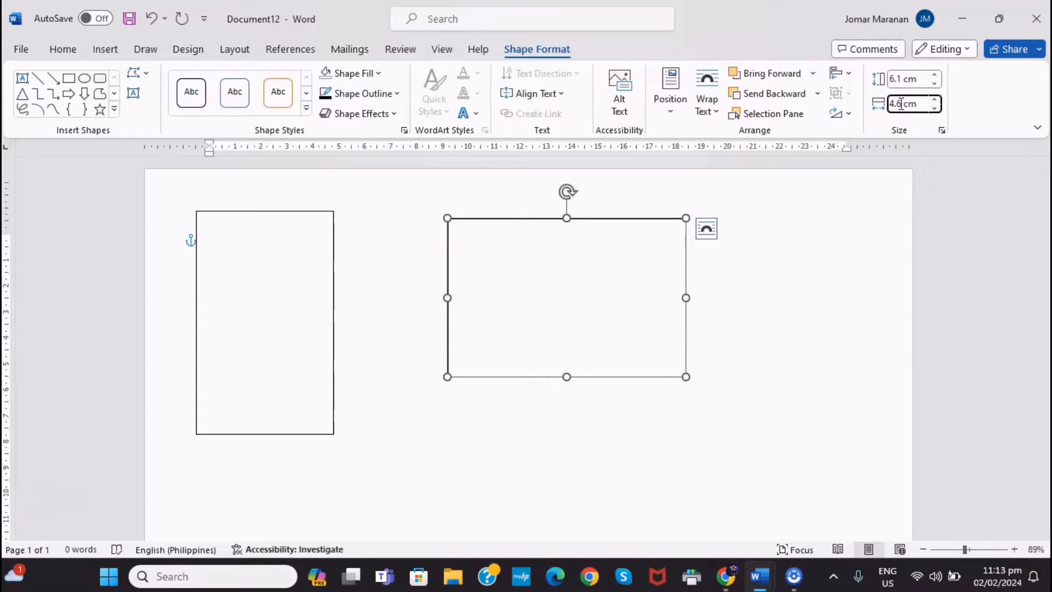
text(4.6)
key(Return)
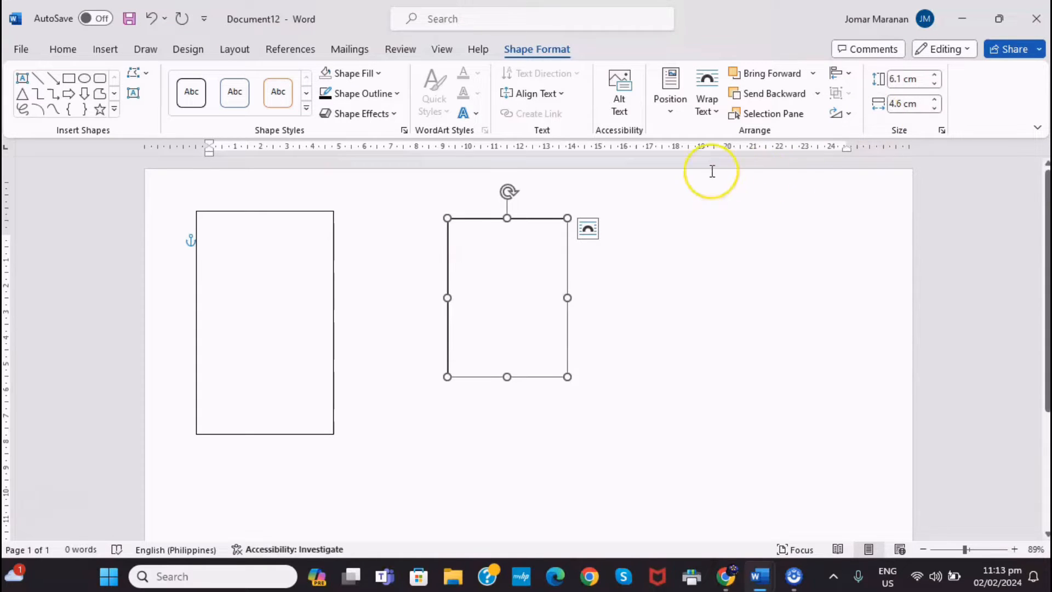
- Move the smaller rectangle inside the upper part of the larger one and set the zoom to 100%
click(573, 258)
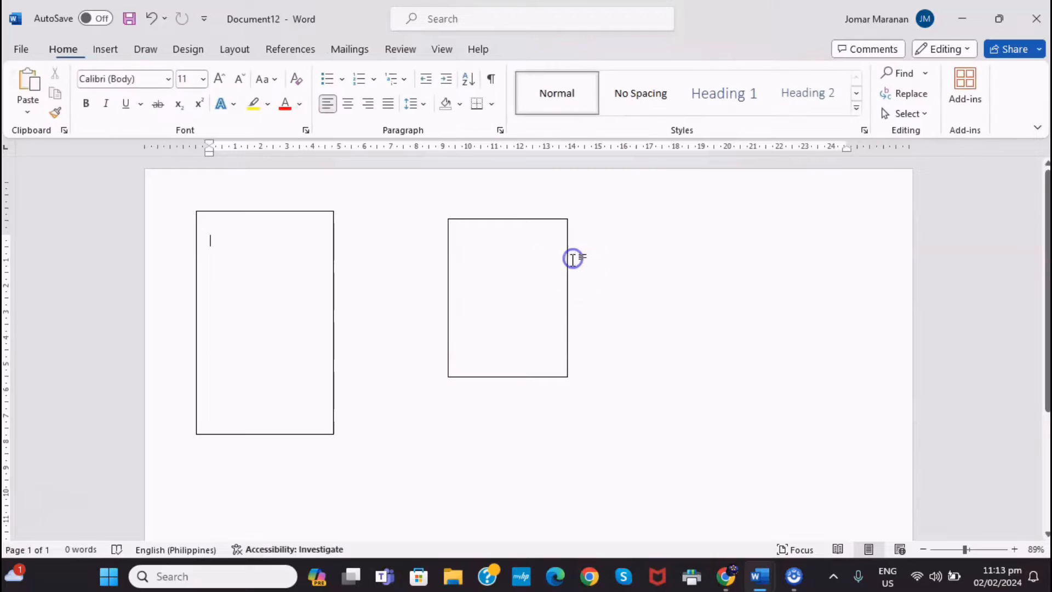
drag(567, 261, 324, 276)
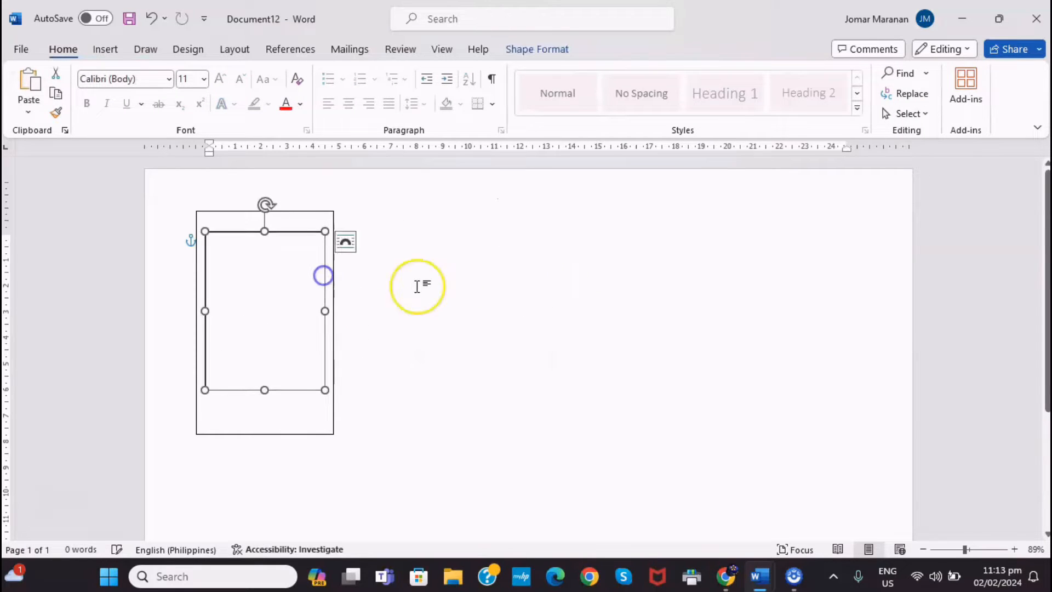
click(418, 286)
click(325, 309)
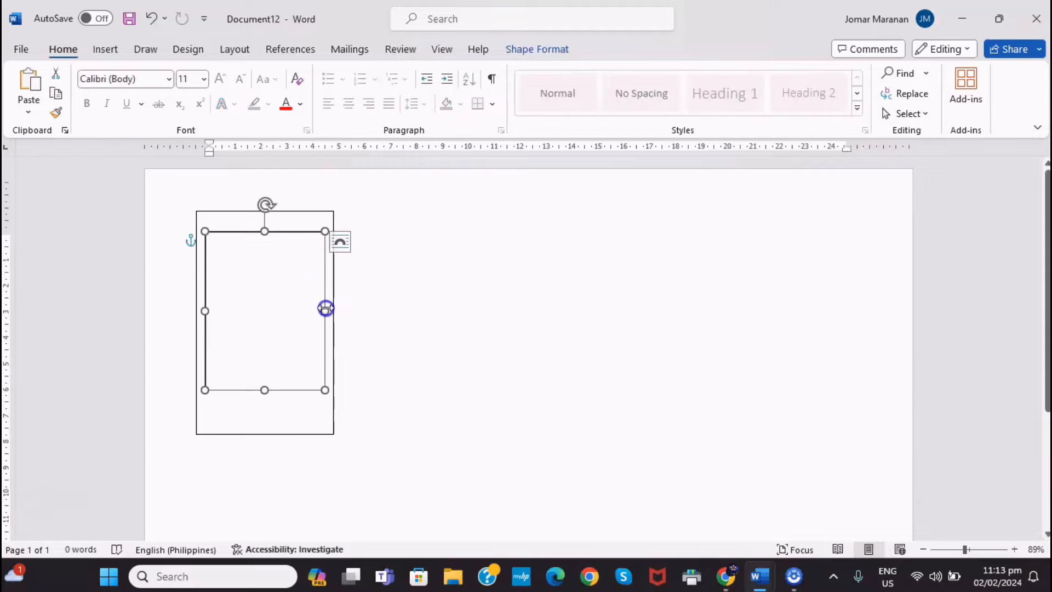
click(969, 549)
click(363, 365)
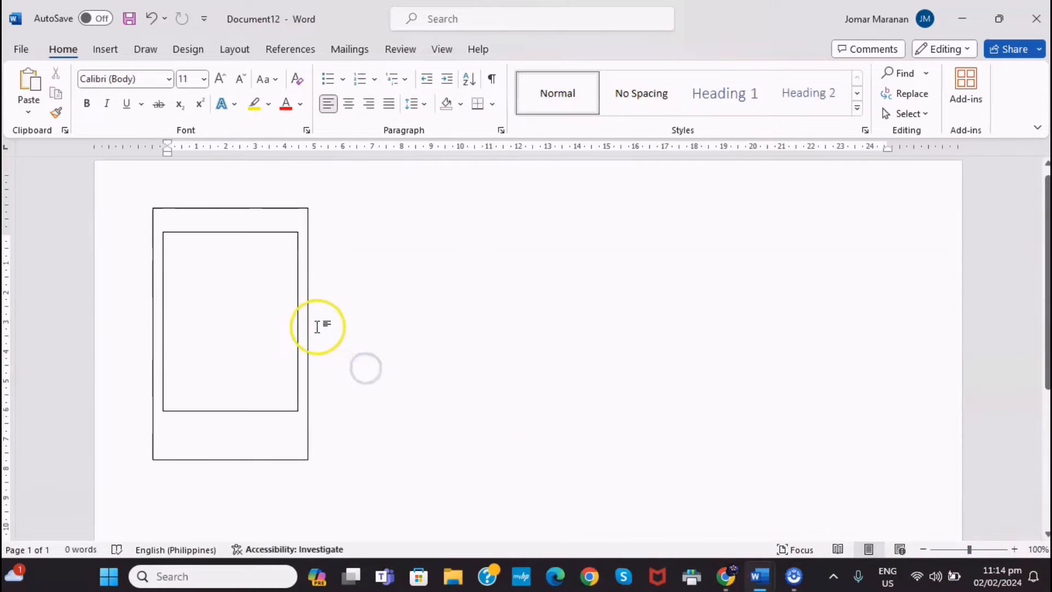
- Nudge the inner rectangle sideways in small steps to centre it horizontally within the outer rectangle
click(261, 235)
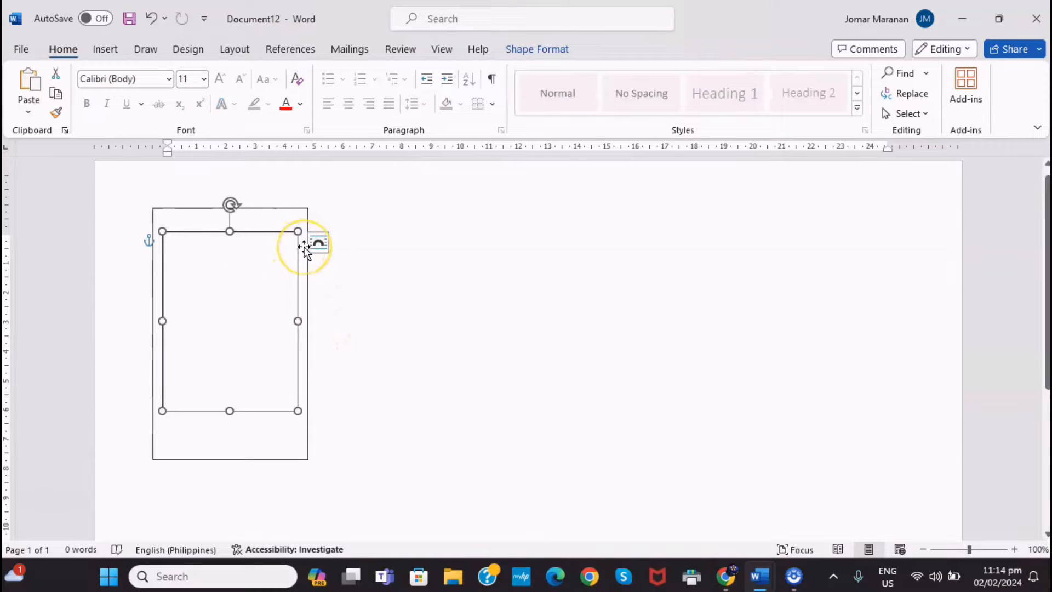
key(Right)
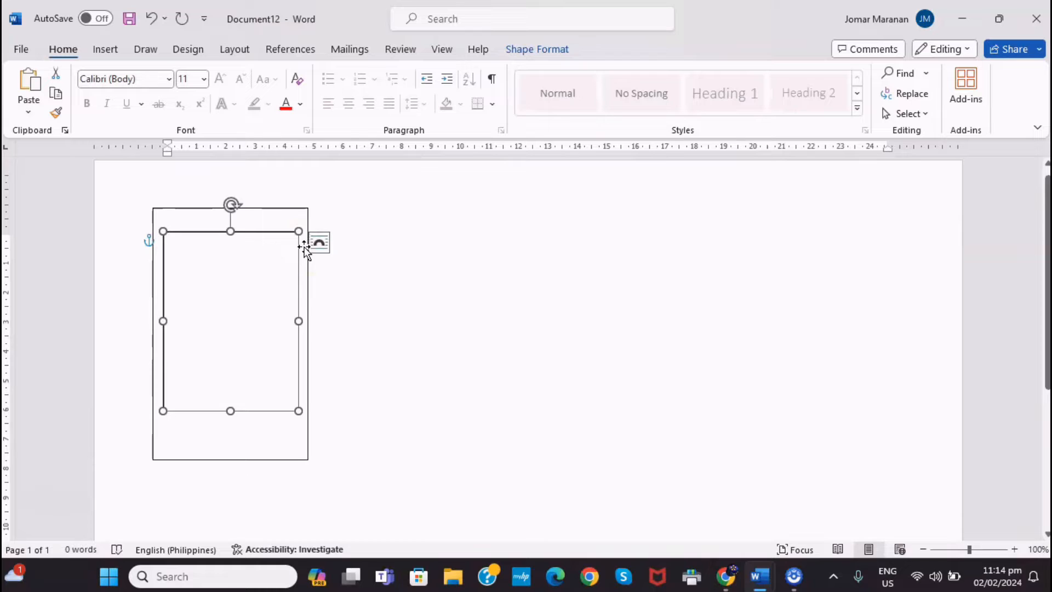
click(261, 233)
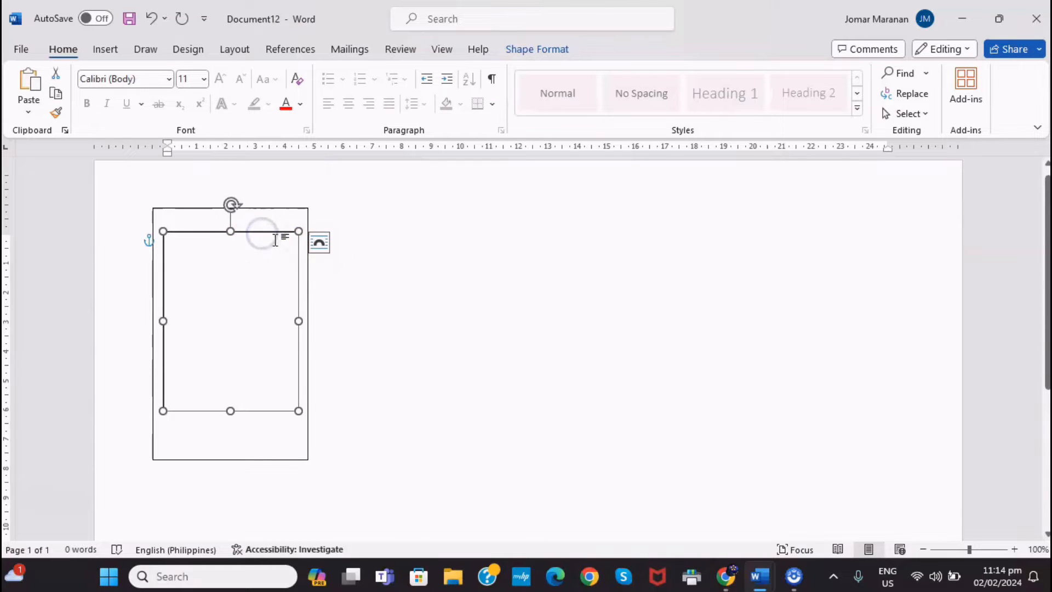
key(Right)
key(Left)
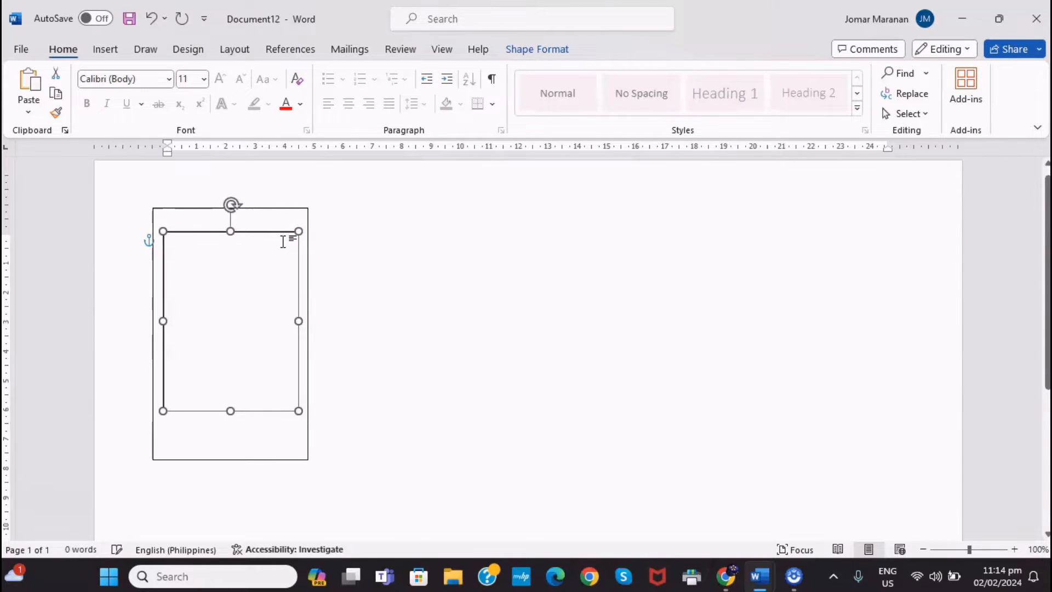
click(484, 323)
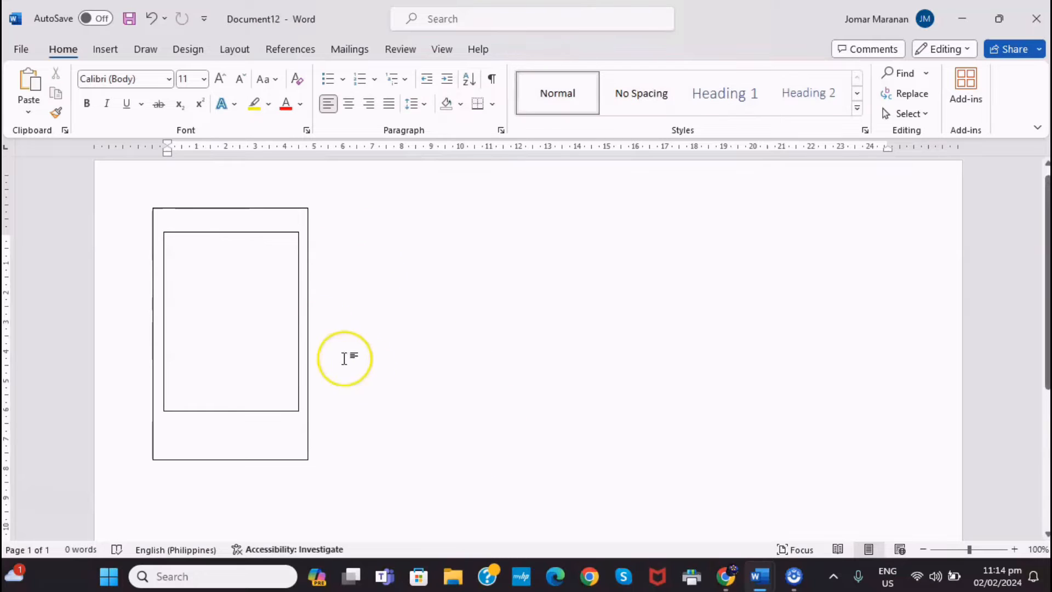
click(235, 233)
click(377, 296)
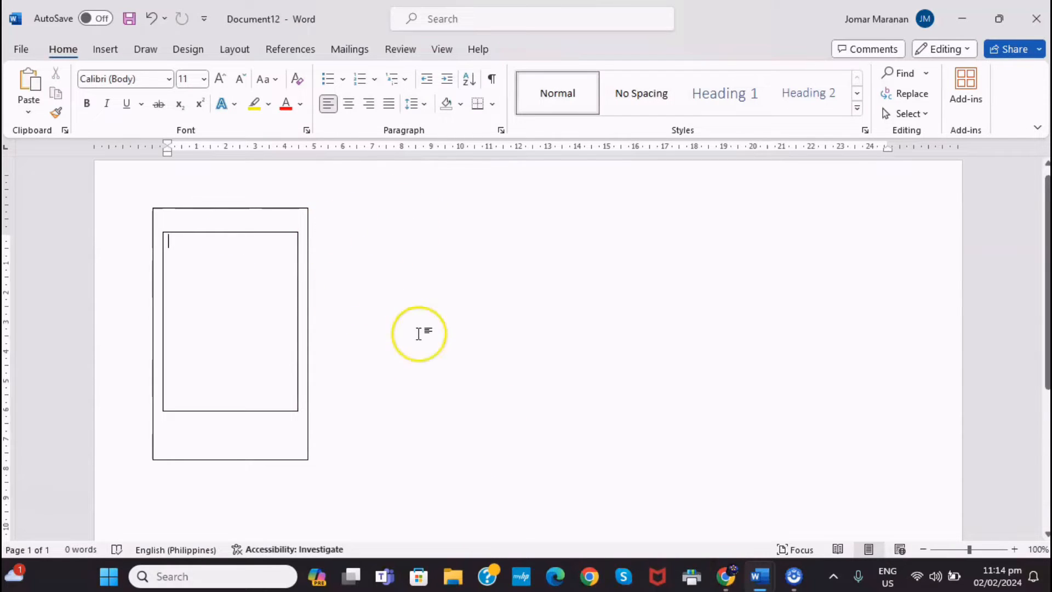
- Group the inner and outer rectangles into a single frame object
click(279, 235)
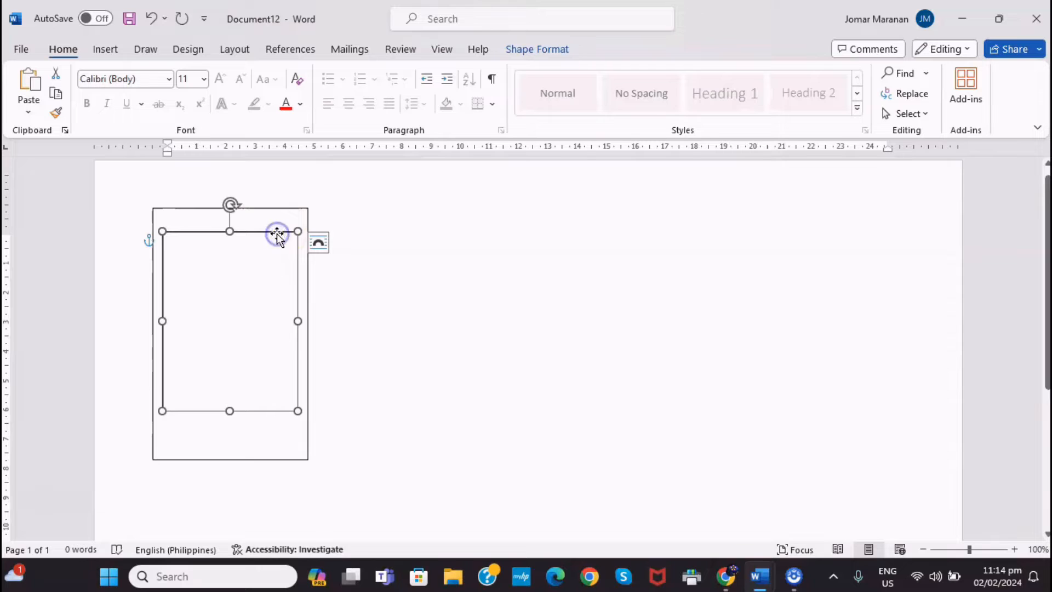
click(319, 242)
shift+click(286, 211)
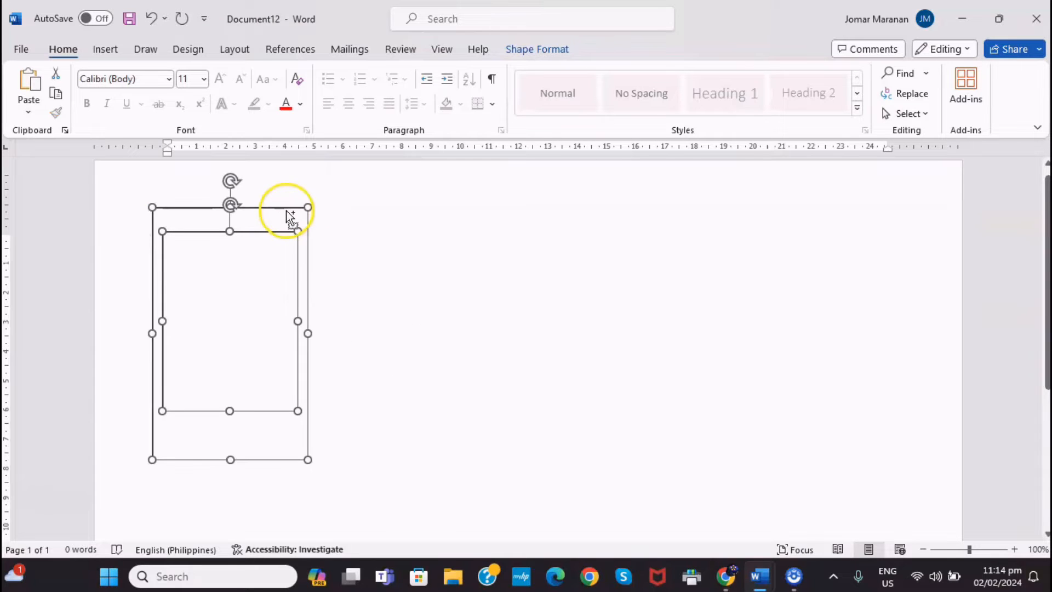
right_click(285, 207)
click(357, 313)
click(500, 315)
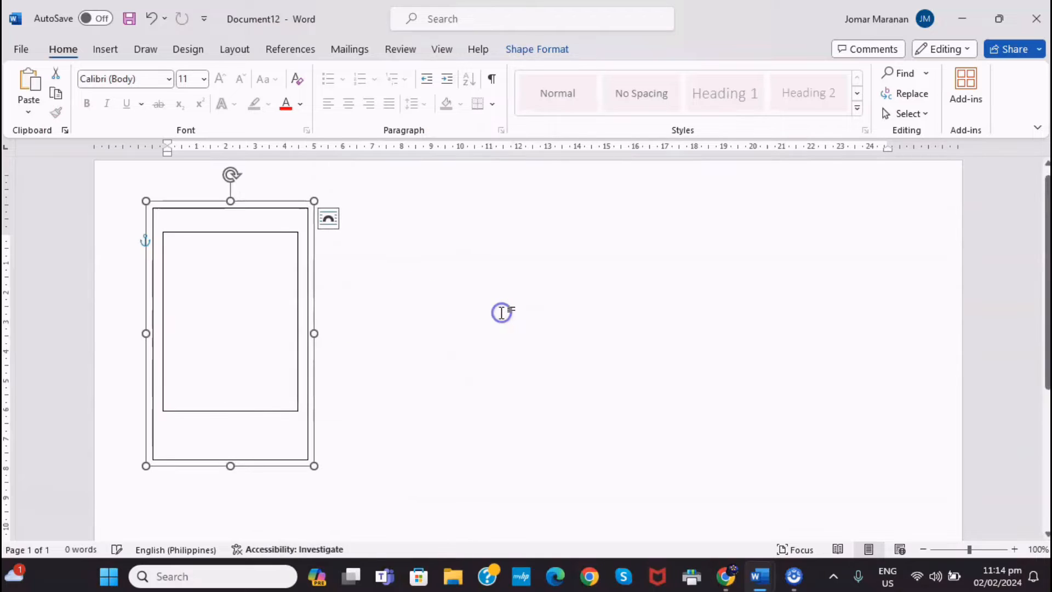
click(411, 278)
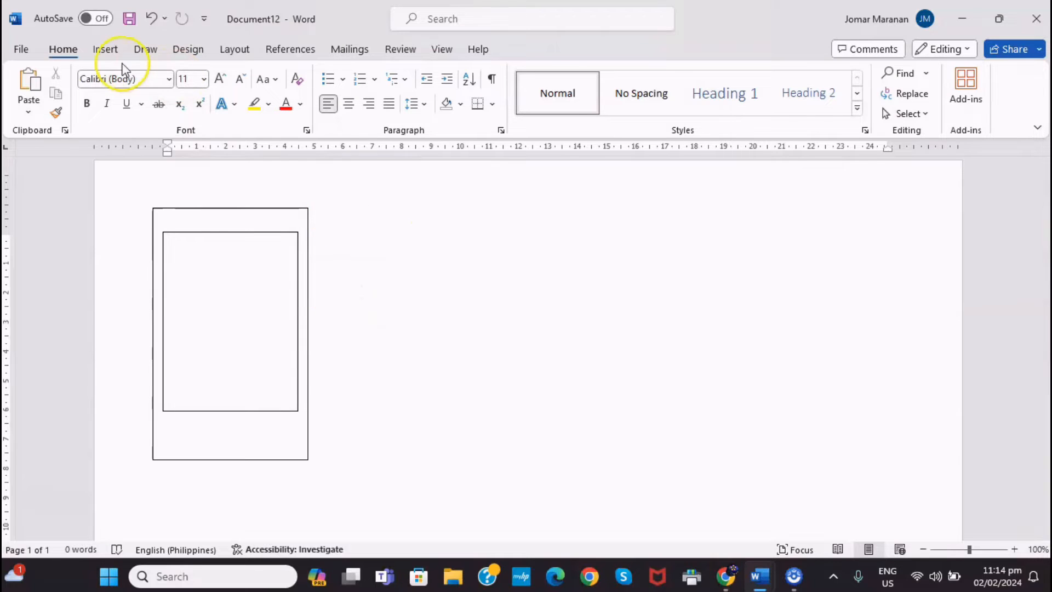
- Insert the JPG photo whose file name starts with 62374158 from the Desktop's MEMORIES folder
click(106, 50)
click(173, 98)
click(226, 160)
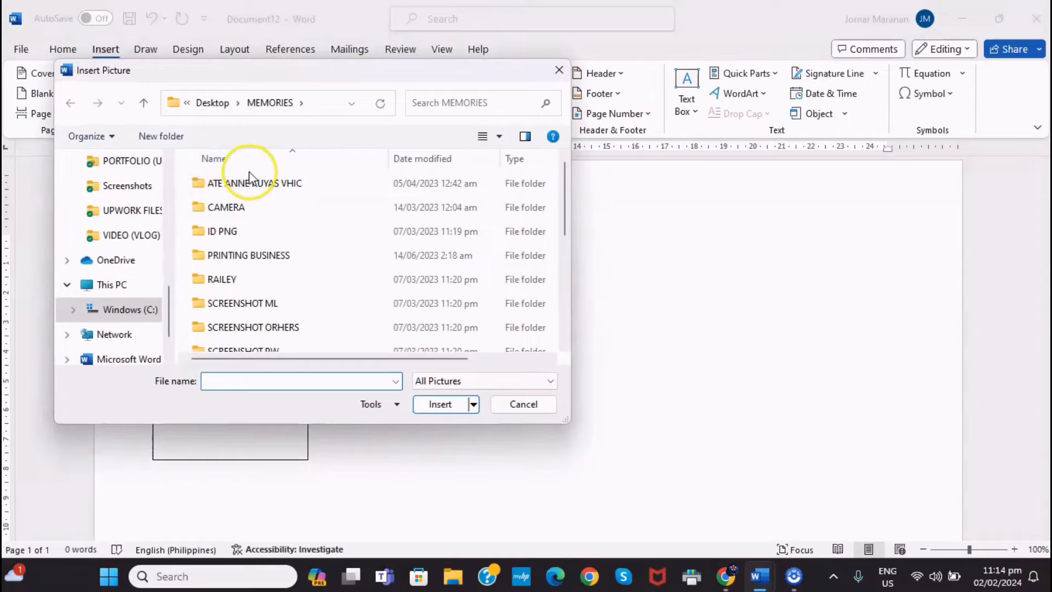
drag(167, 301, 169, 198)
click(114, 209)
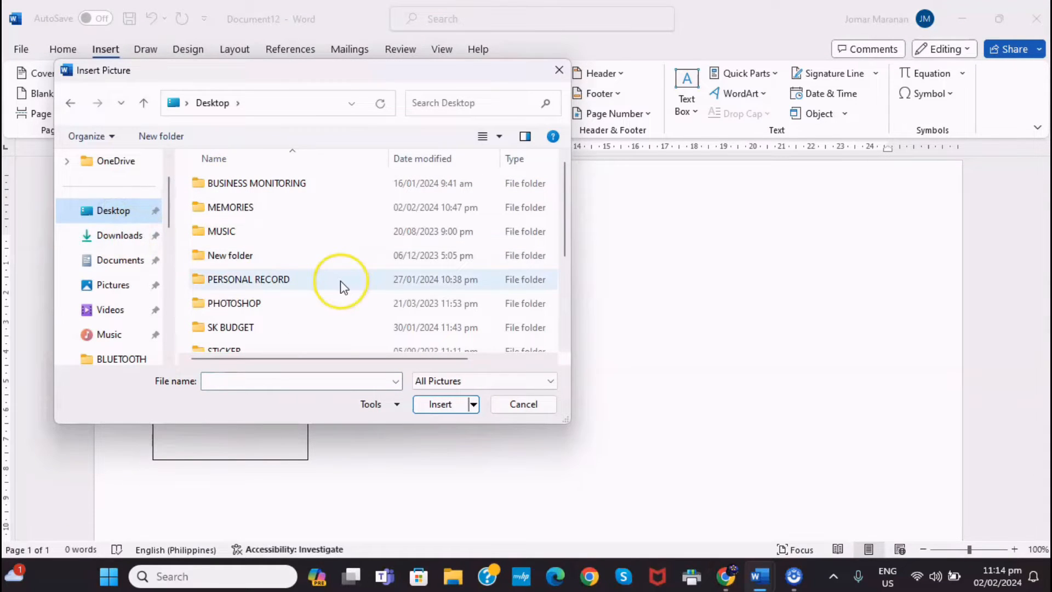
drag(564, 226, 559, 215)
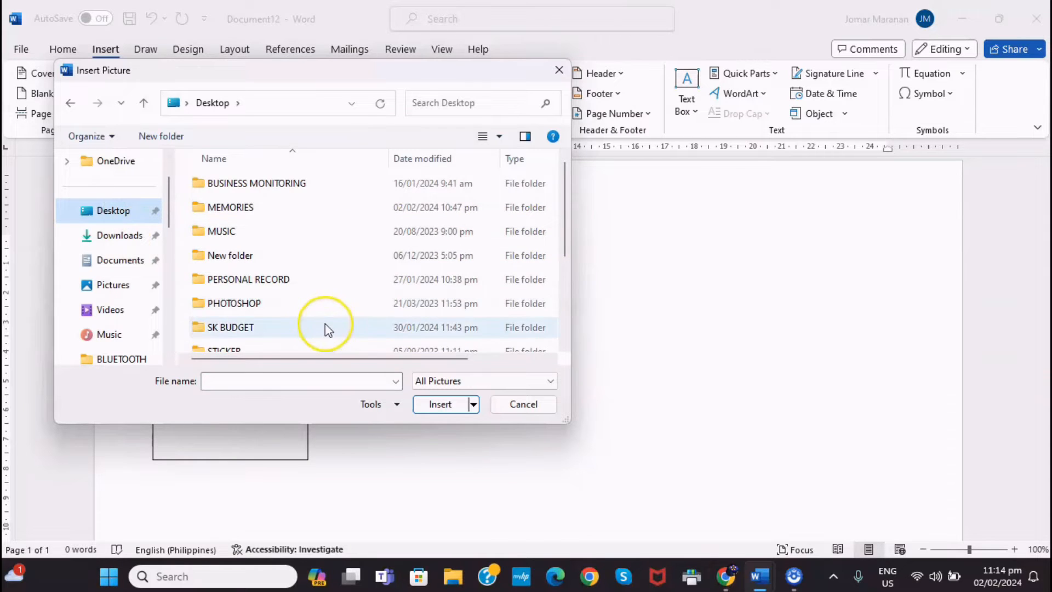
double_click(275, 219)
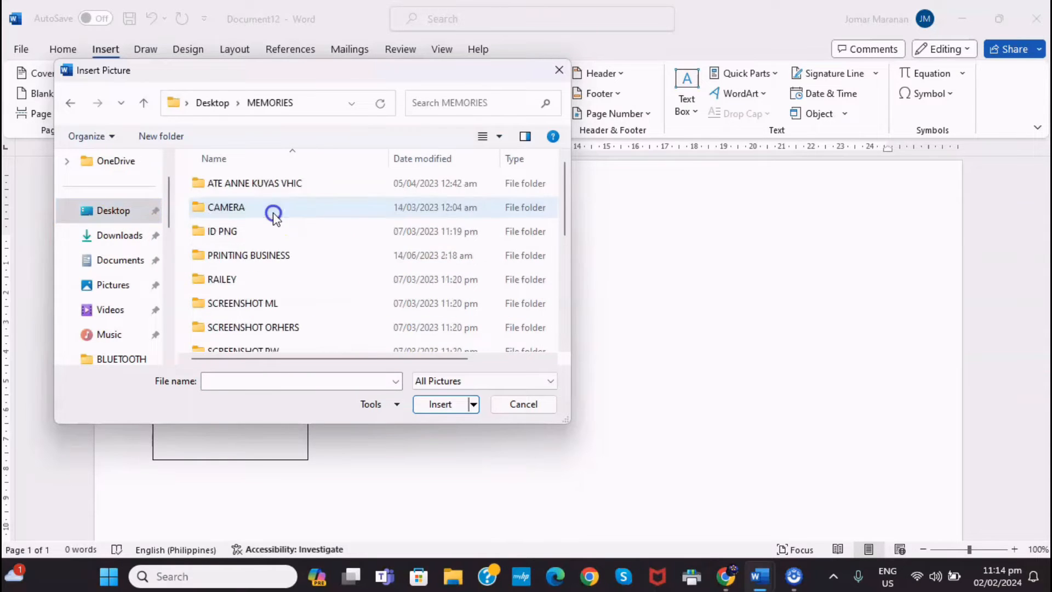
drag(559, 224, 552, 279)
click(362, 274)
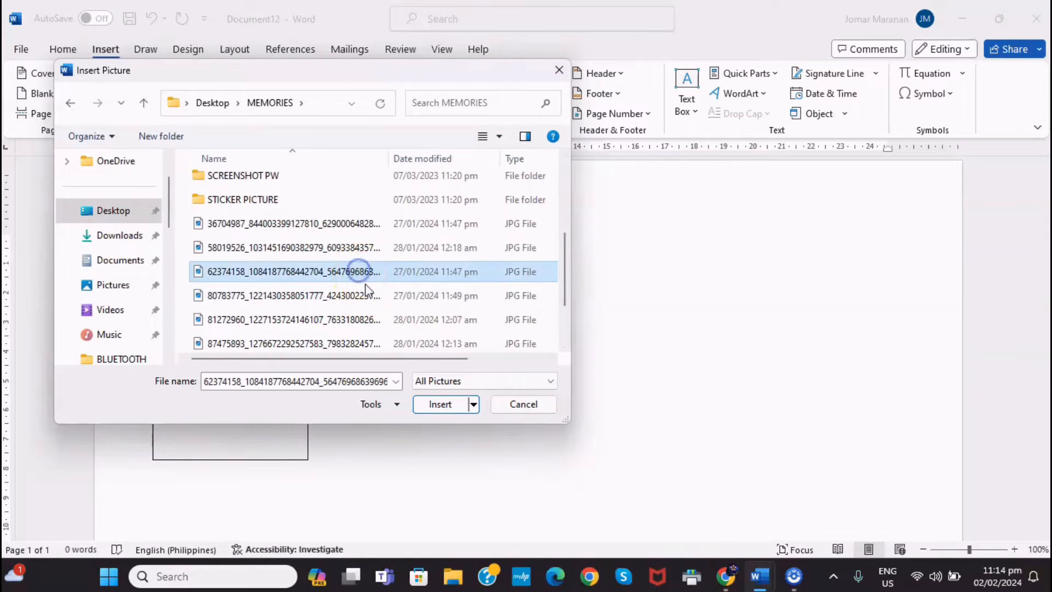
click(449, 405)
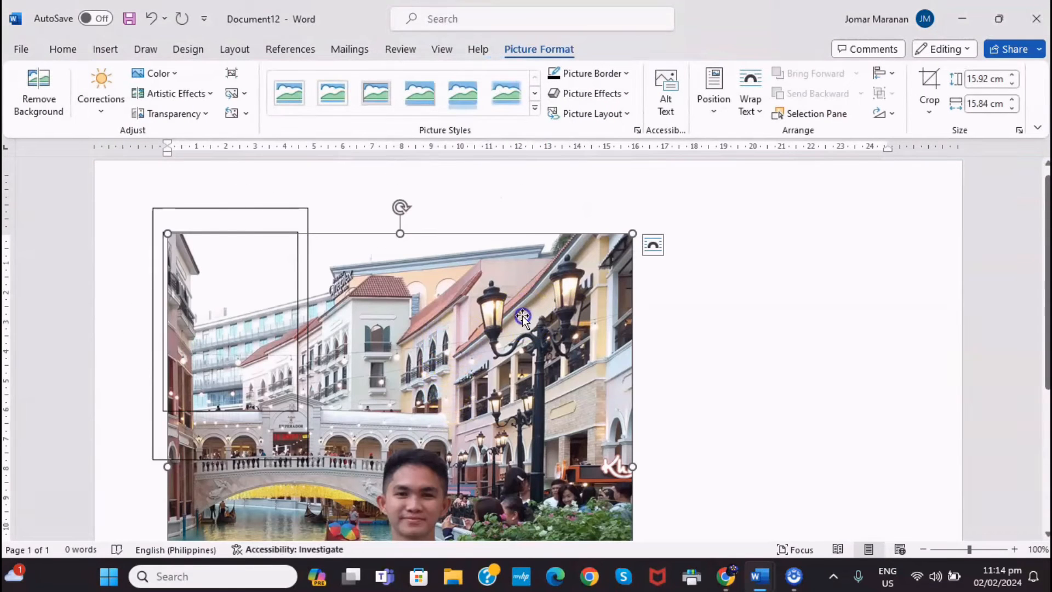
- Set the inserted photo's text wrapping to Behind Text
right_click(564, 307)
click(631, 474)
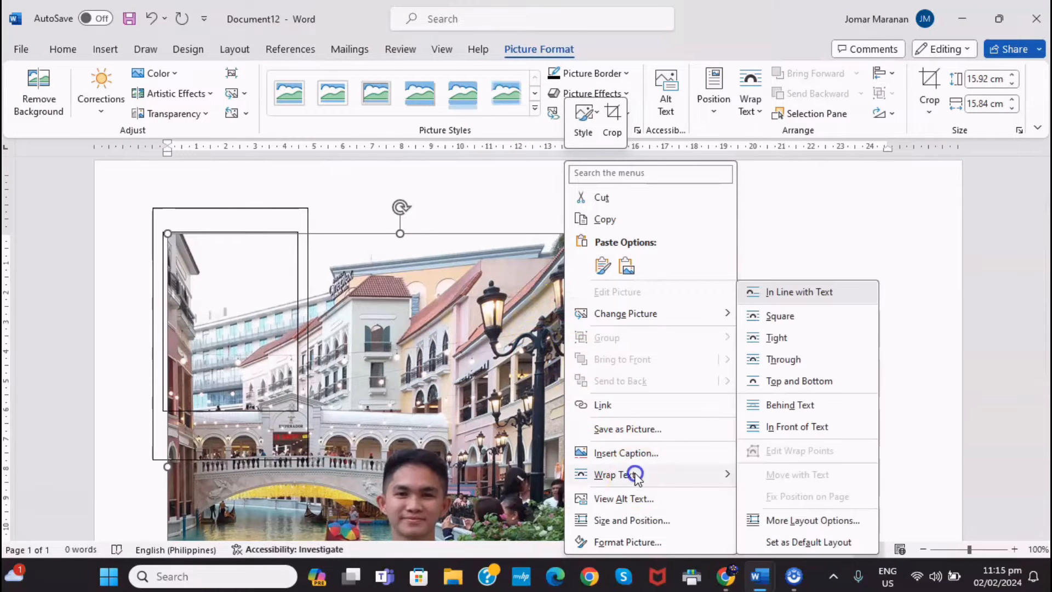
click(800, 406)
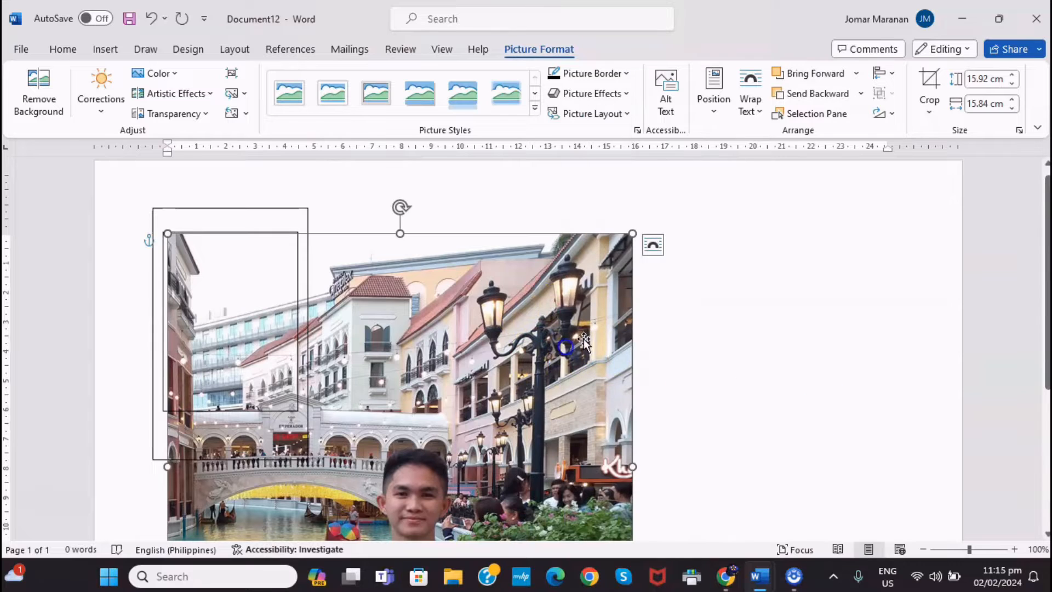
- Shrink the photo to about 7.05 by 7.01 cm and move it behind the frame so it covers the inner rectangle
drag(630, 234, 488, 383)
scroll(439, 368, down, 4)
drag(418, 359, 572, 357)
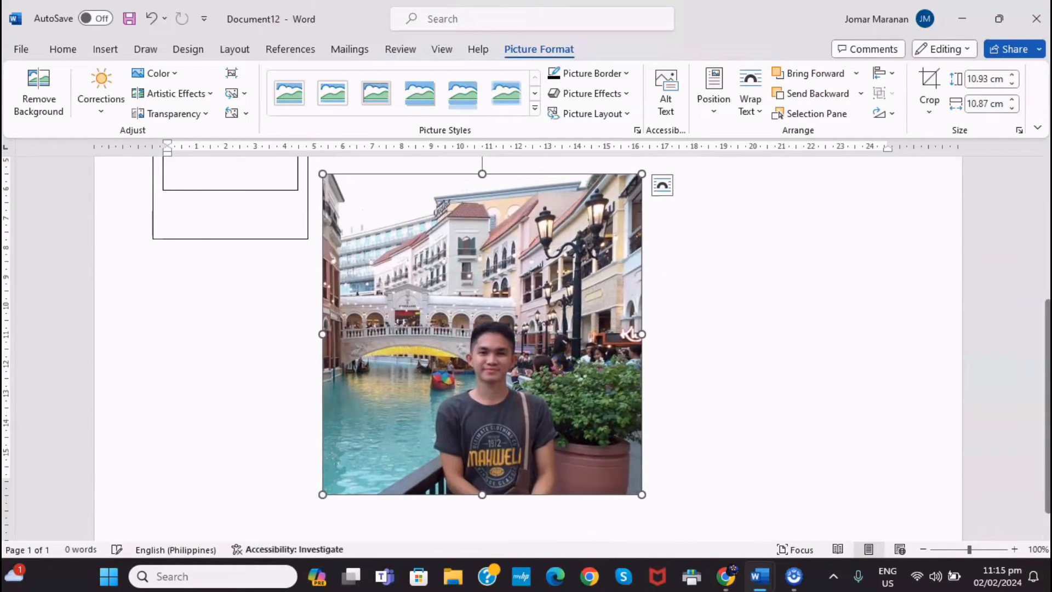
scroll(1038, 263, up, 5)
drag(554, 438, 366, 249)
drag(454, 186, 312, 329)
drag(277, 409, 288, 285)
drag(323, 206, 352, 191)
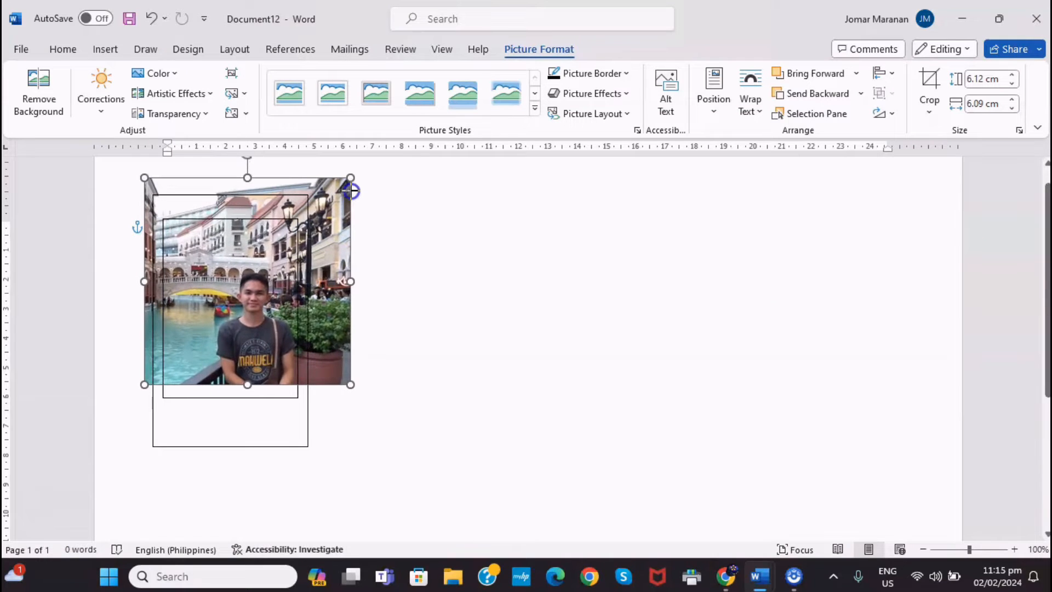
drag(321, 241, 297, 305)
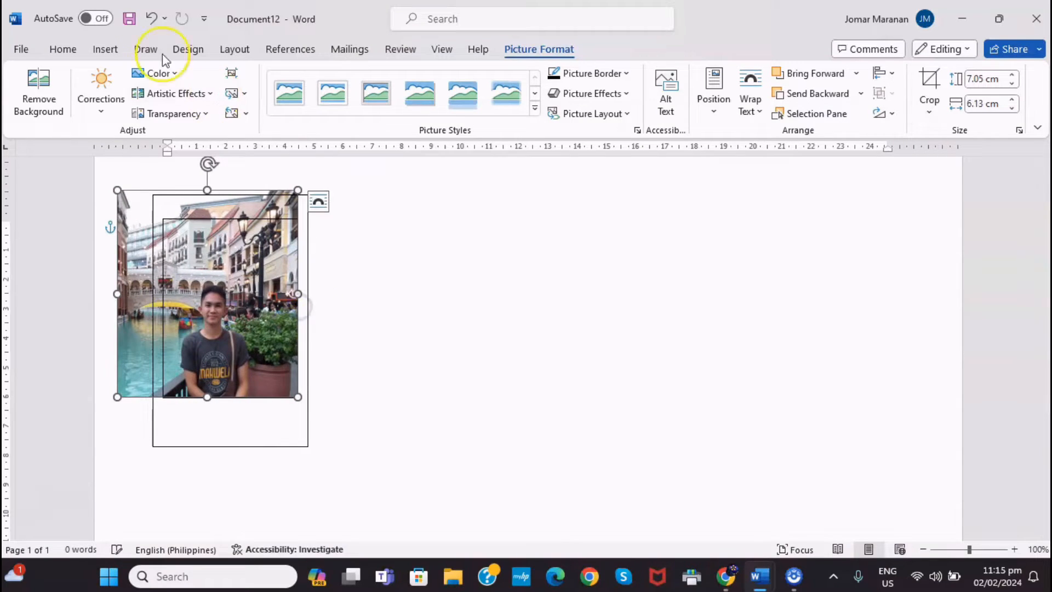
- Undo the last width change and nudge the photo slightly to the right behind the frame
click(151, 18)
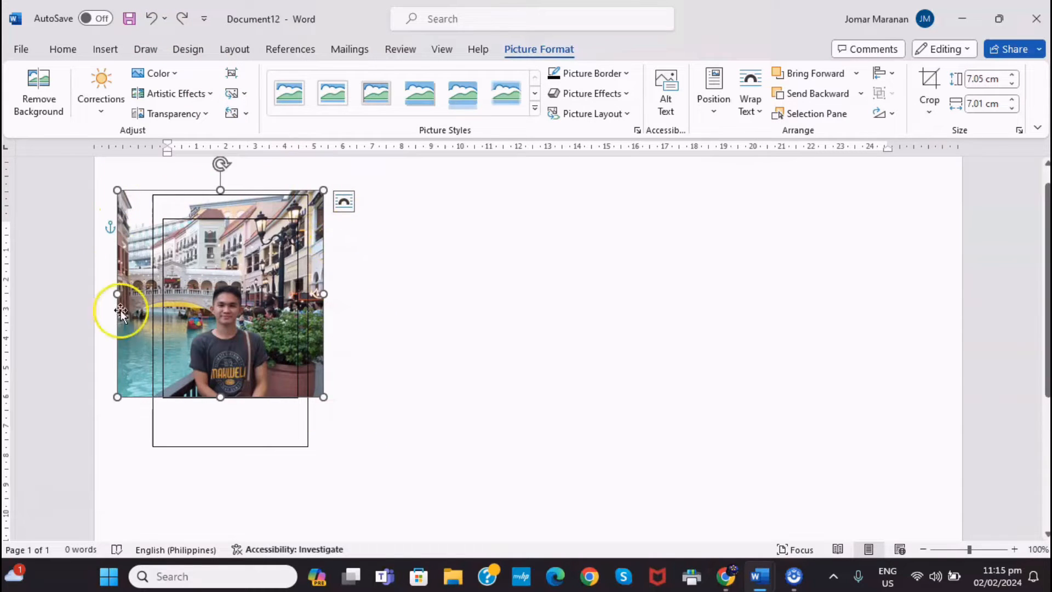
key(Right)
key(Right)
key(Right)
key(Right)
key(Right)
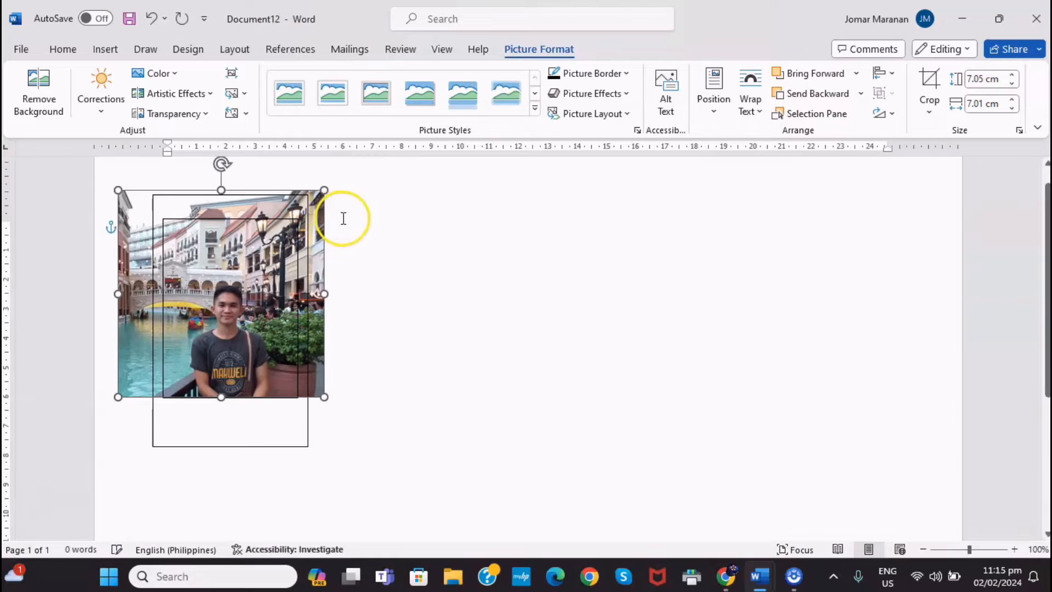
- Crop the photo's top and both sides to match the edges of the frame's inner rectangle
click(938, 86)
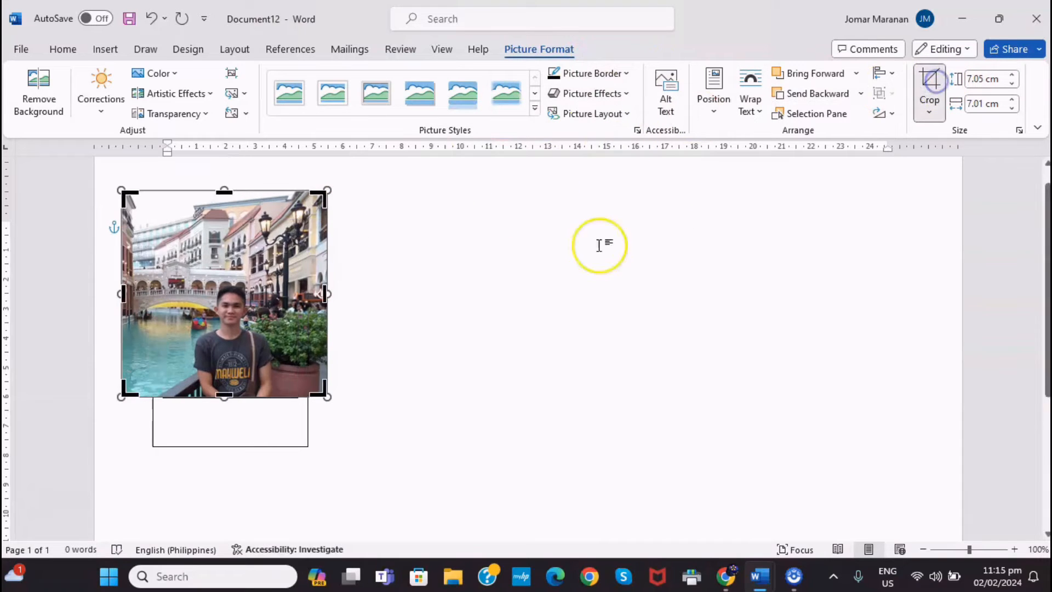
drag(225, 192, 226, 229)
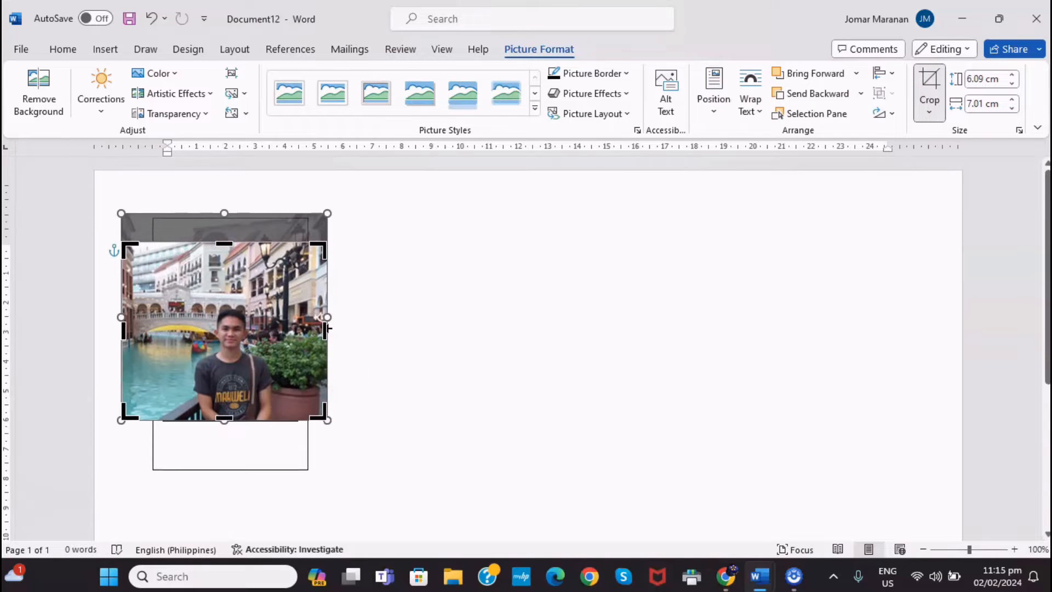
drag(327, 329, 296, 344)
drag(122, 330, 163, 331)
- Duplicate the empty frame group and place the copy in the blank area to the right of the photo
click(206, 225)
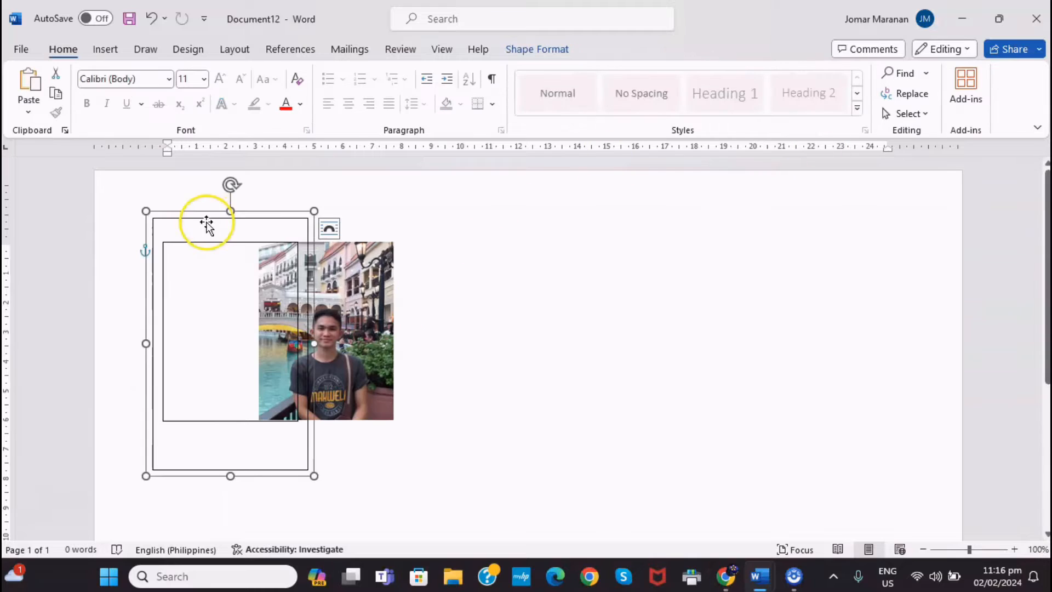
right_click(207, 217)
click(185, 229)
click(177, 252)
click(184, 243)
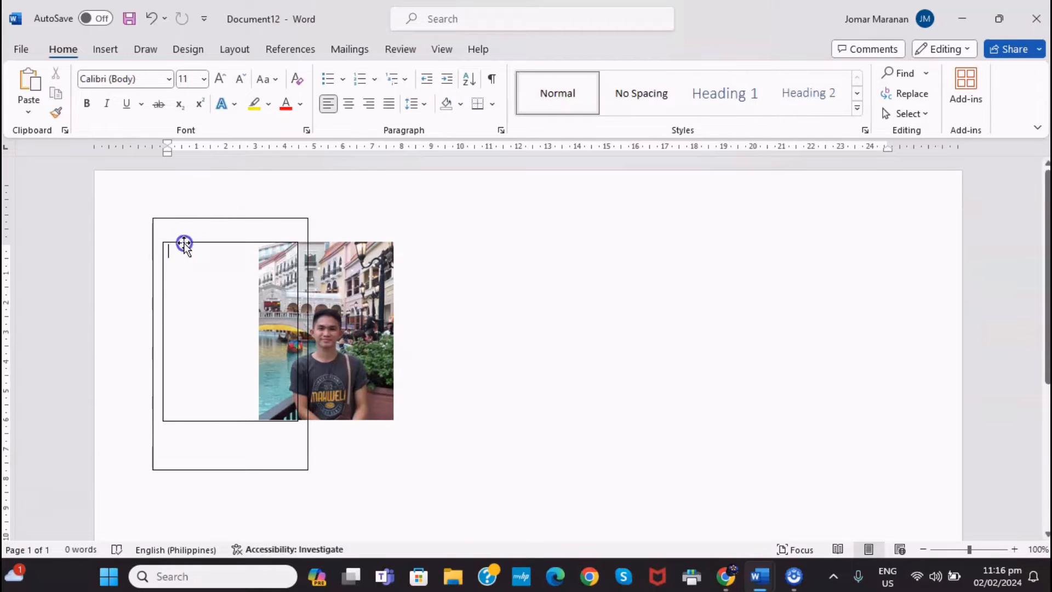
right_click(207, 218)
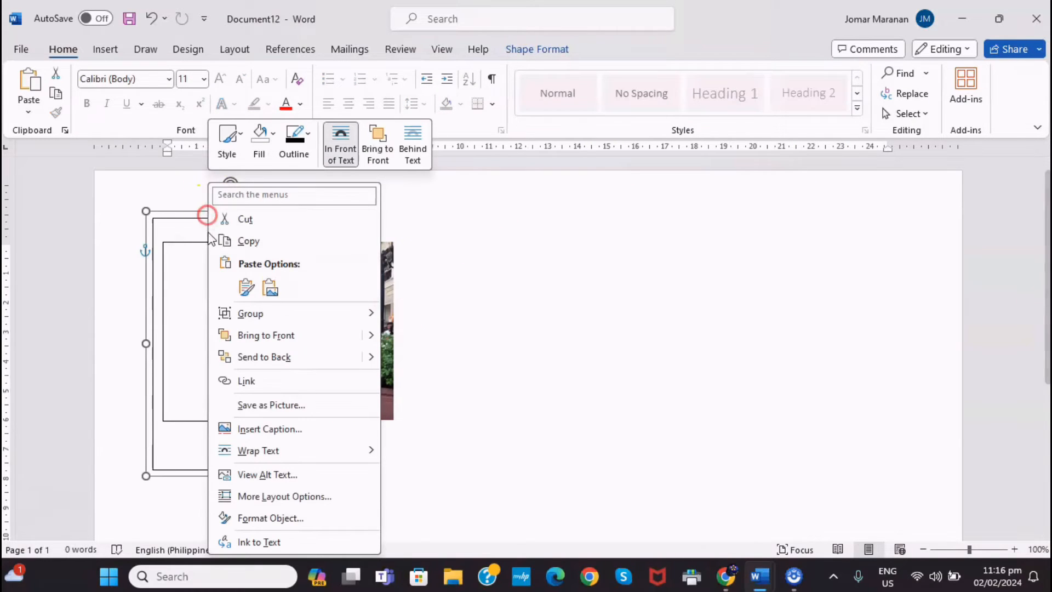
click(267, 242)
right_click(453, 252)
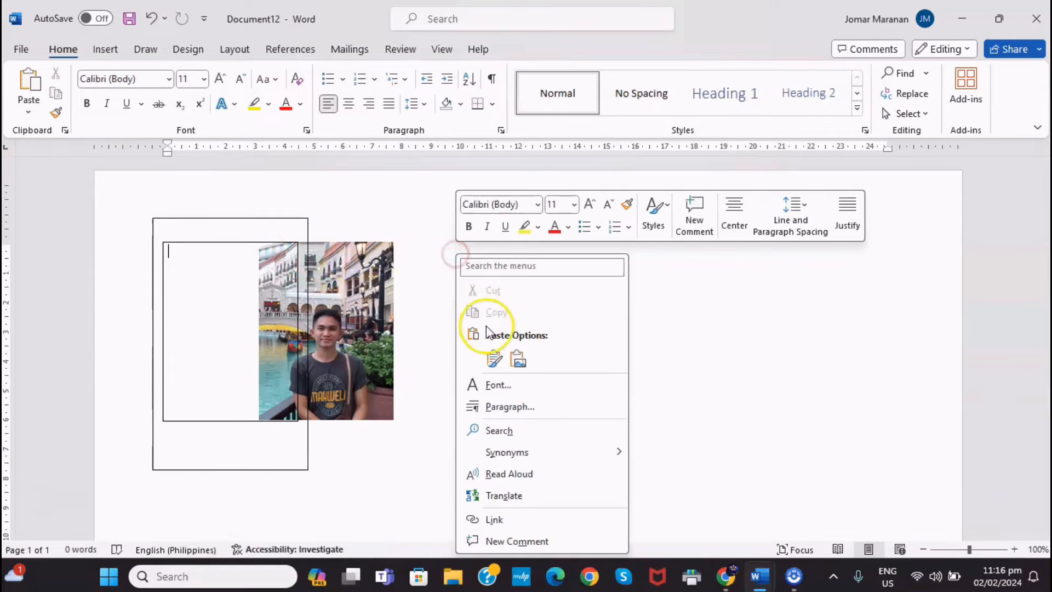
click(495, 359)
drag(298, 237, 679, 235)
- Move the cropped photo into the original frame, offset slightly right to leave the inner rectangle's left edge exposed
click(354, 295)
drag(354, 295, 263, 298)
click(336, 293)
click(254, 297)
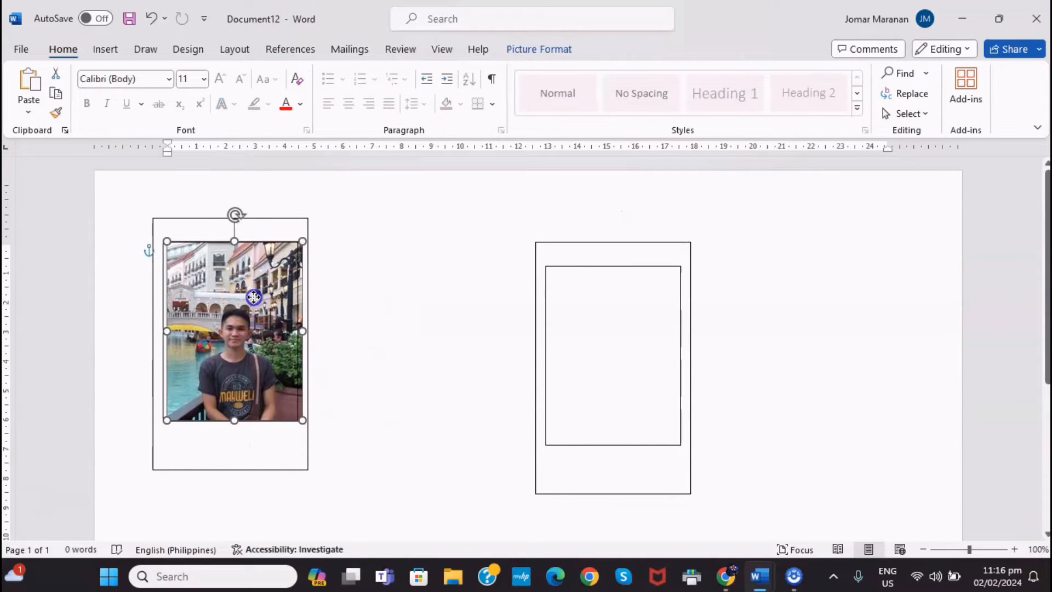
drag(253, 297, 270, 299)
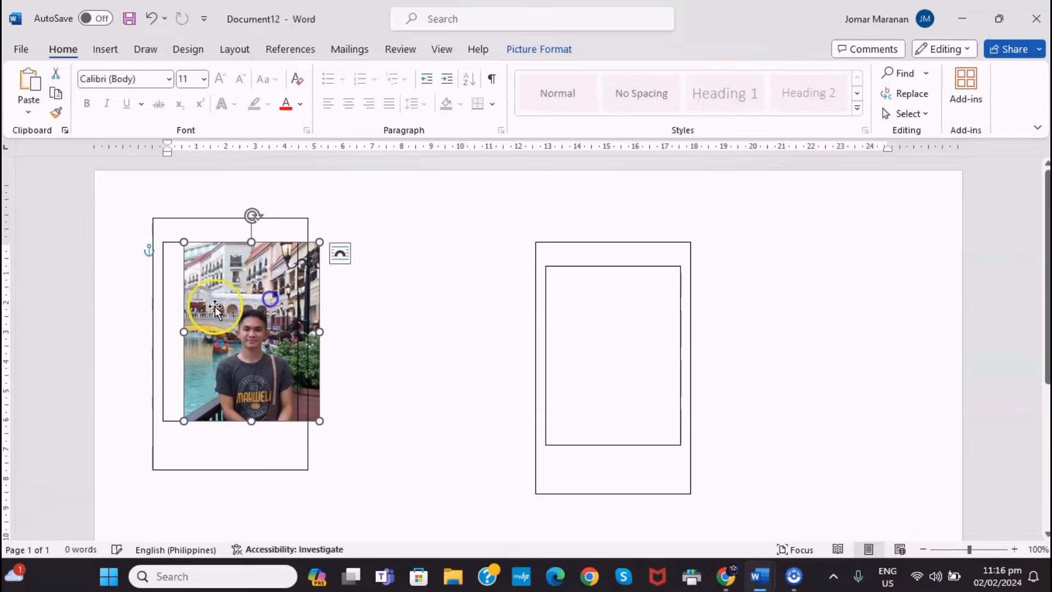
- Remove the outline from the original frame's inner 6.1 by 4.6 cm rectangle
click(165, 320)
click(163, 322)
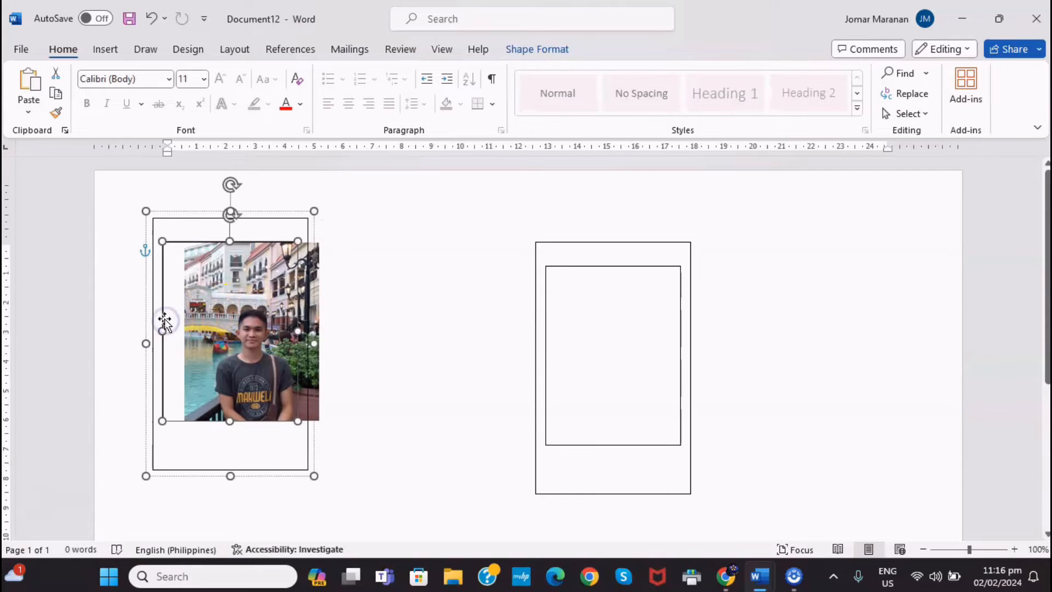
click(539, 50)
click(377, 96)
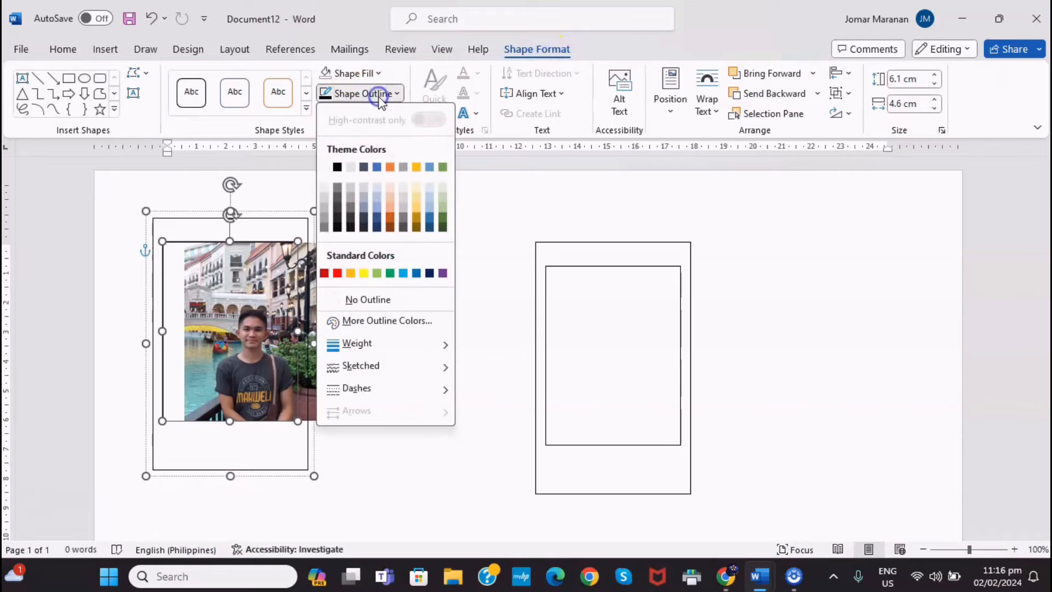
click(368, 300)
- Align the cropped photo exactly with the picture area of the original frame
click(315, 307)
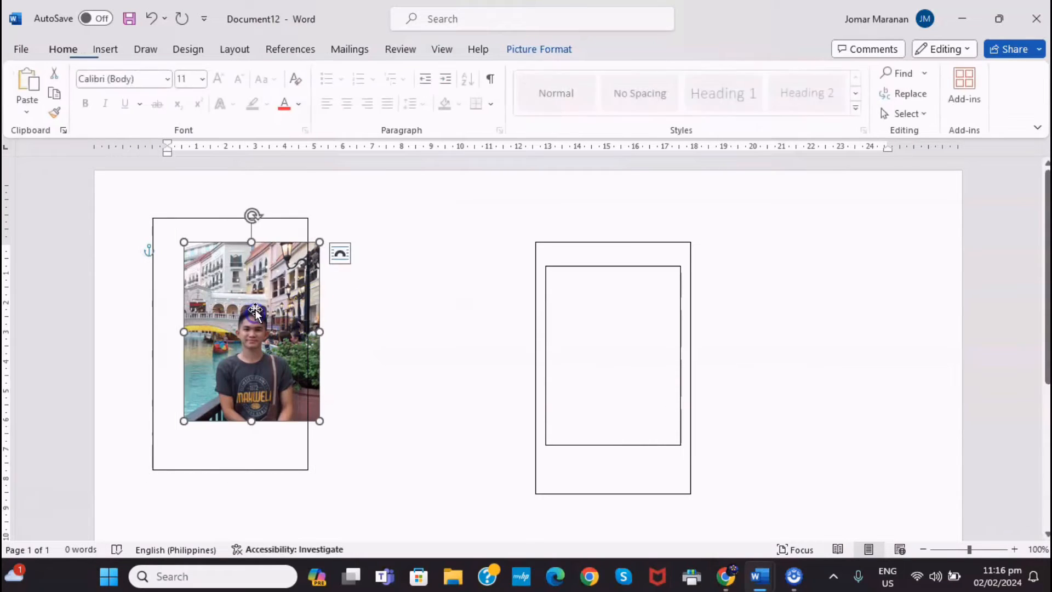
drag(256, 302, 237, 301)
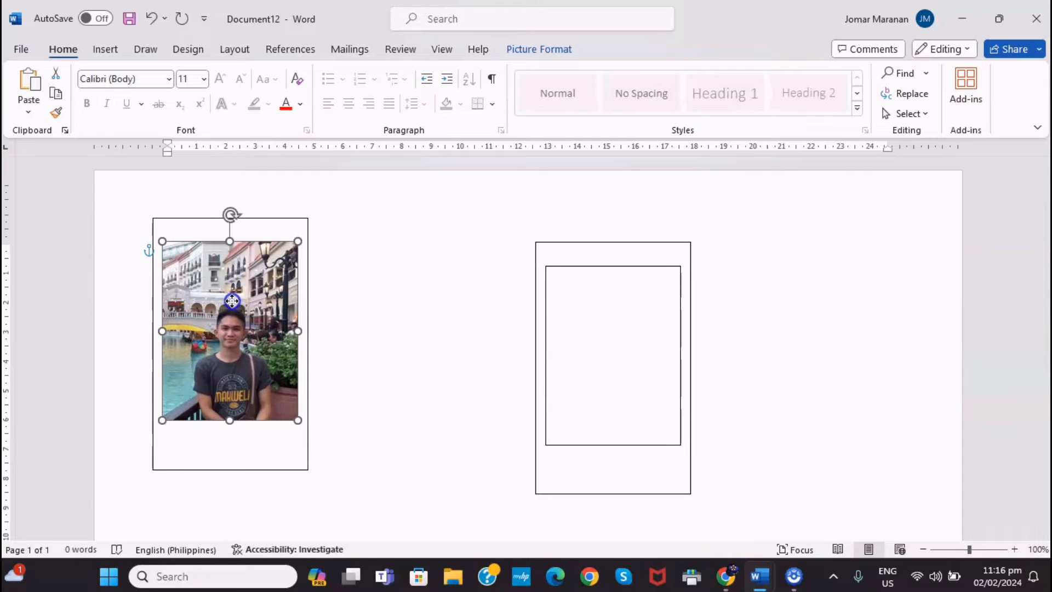
drag(232, 301, 233, 300)
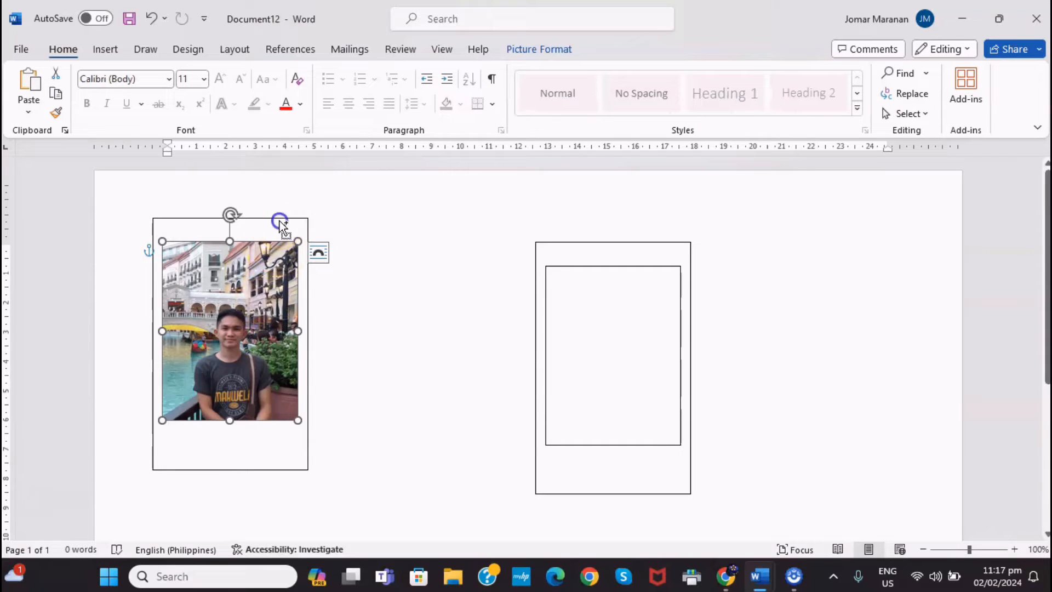
- Group the cropped photo with its surrounding frame
ctrl+click(280, 220)
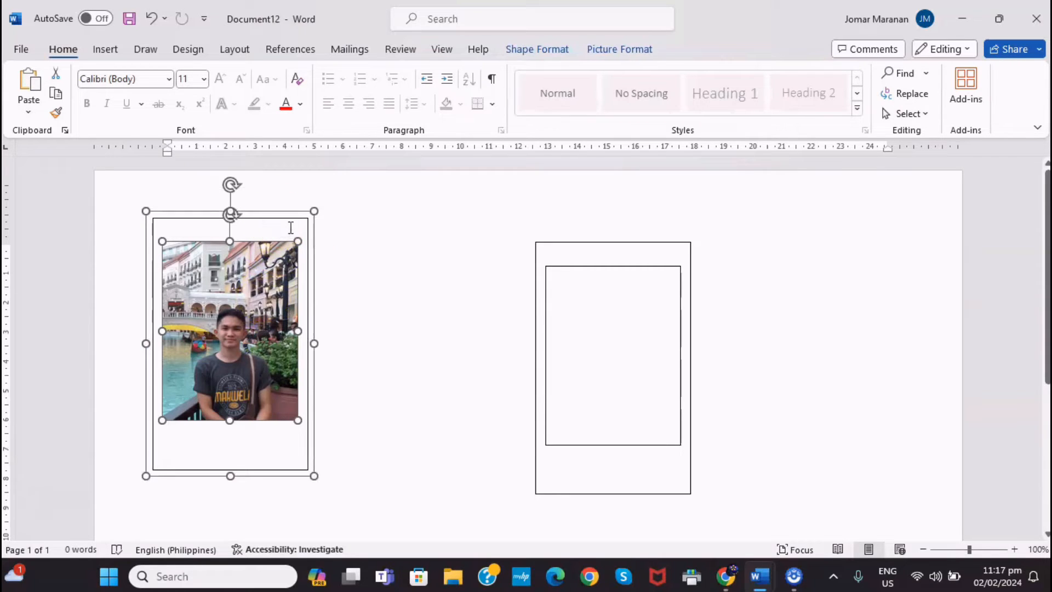
right_click(272, 262)
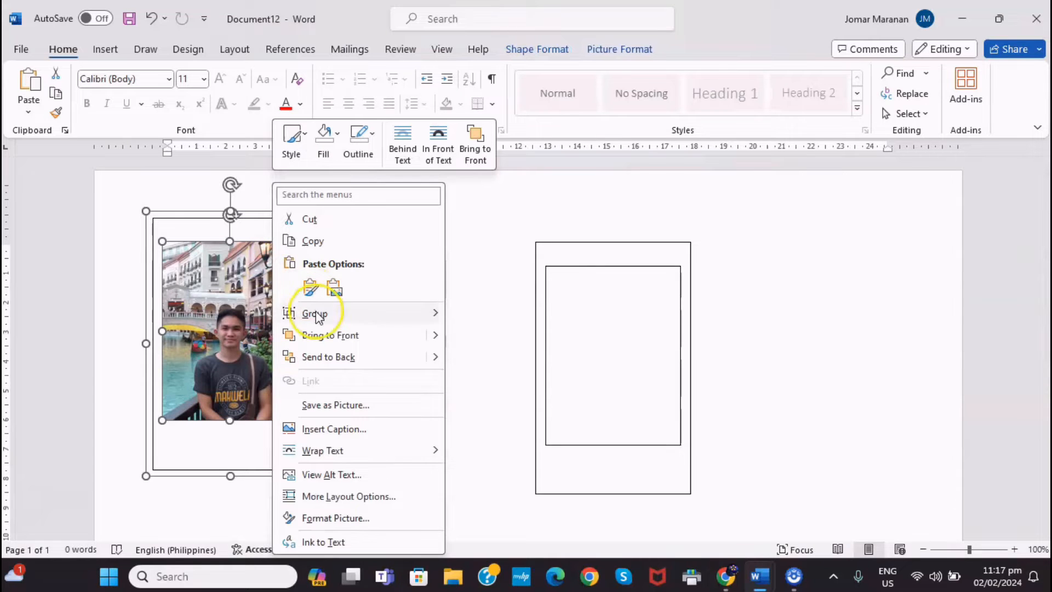
mouse_move(331, 317)
click(486, 315)
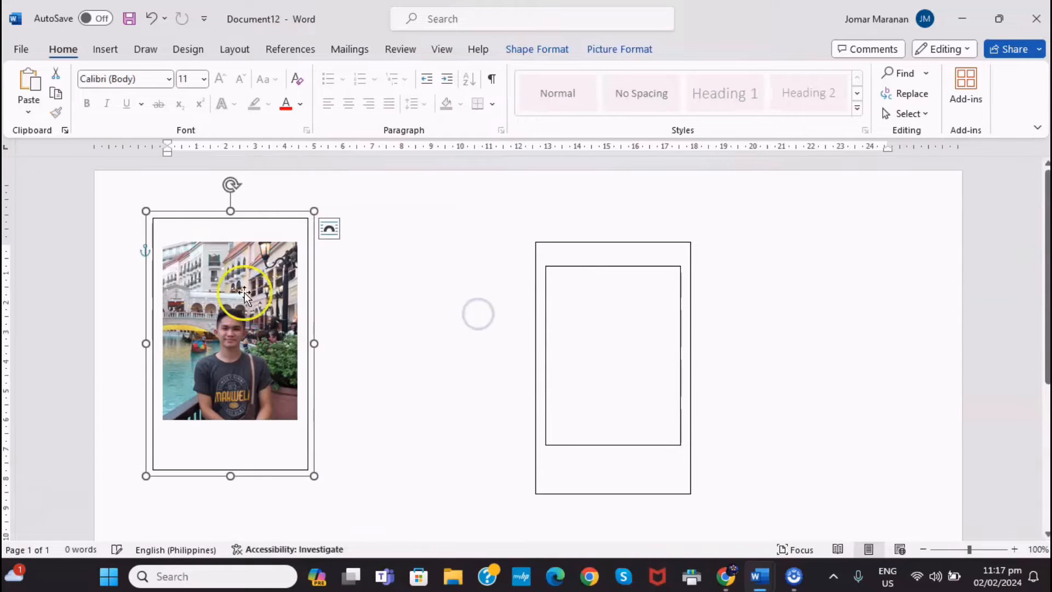
- Move the finished photo frame to the page's upper-left corner and place the empty frame directly beside it
drag(244, 292, 209, 259)
click(427, 297)
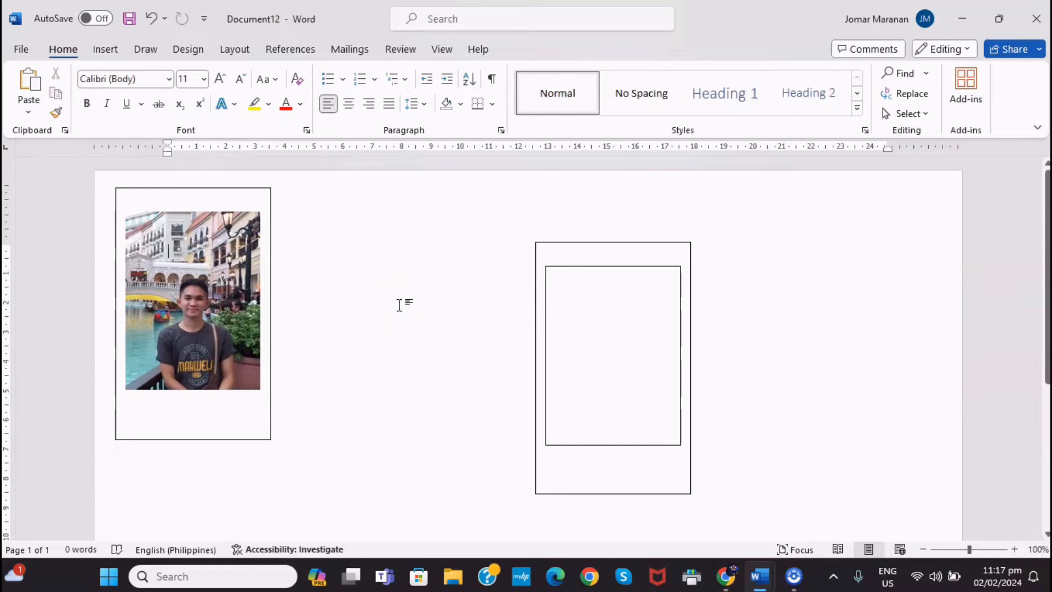
drag(673, 245, 414, 189)
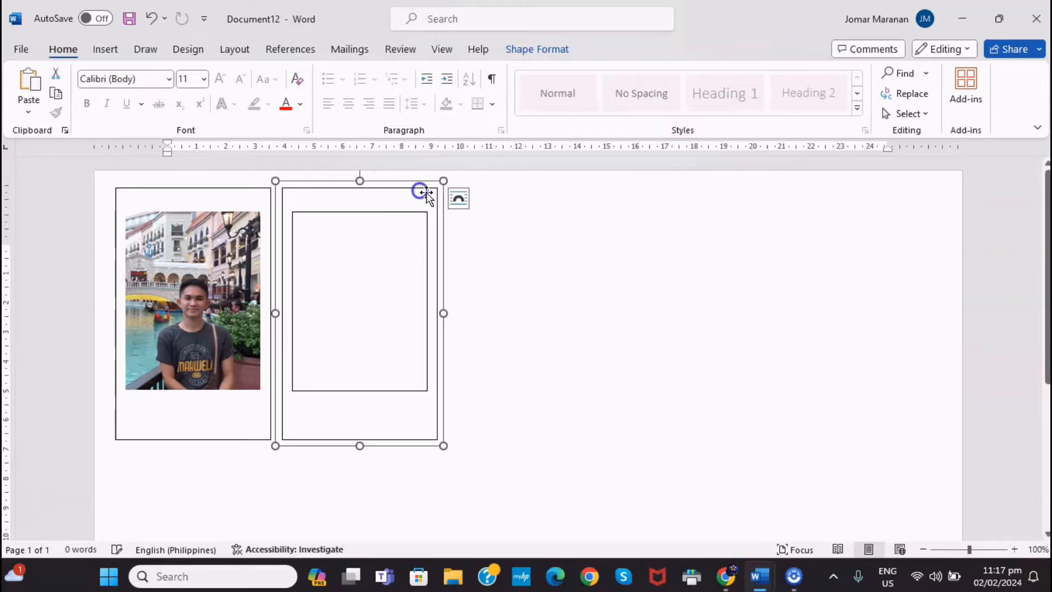
- Insert the JPG photo whose file name starts with 36704987 from the MEMORIES folder
click(391, 240)
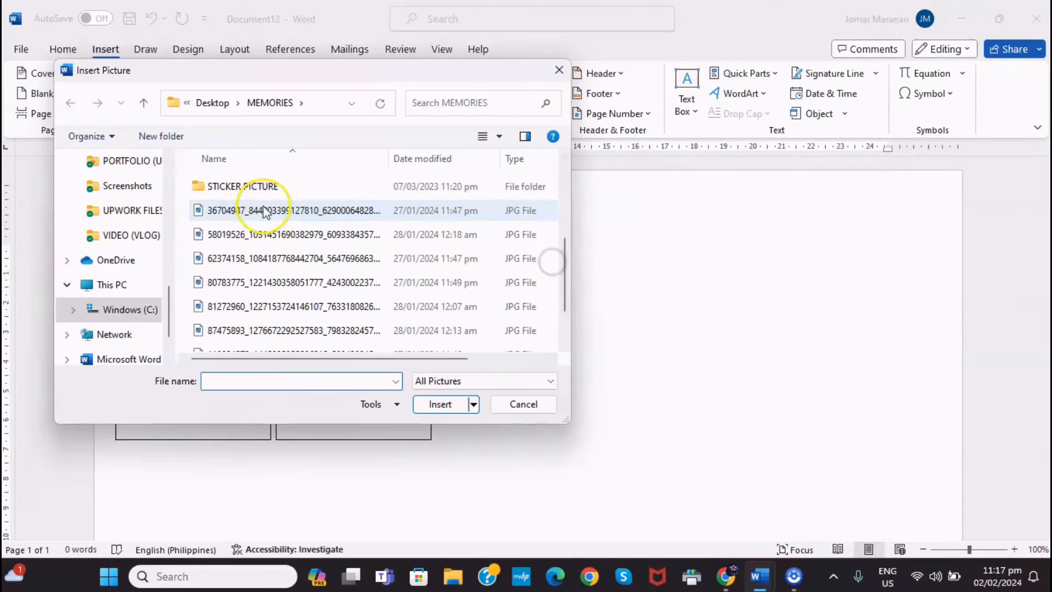
click(272, 213)
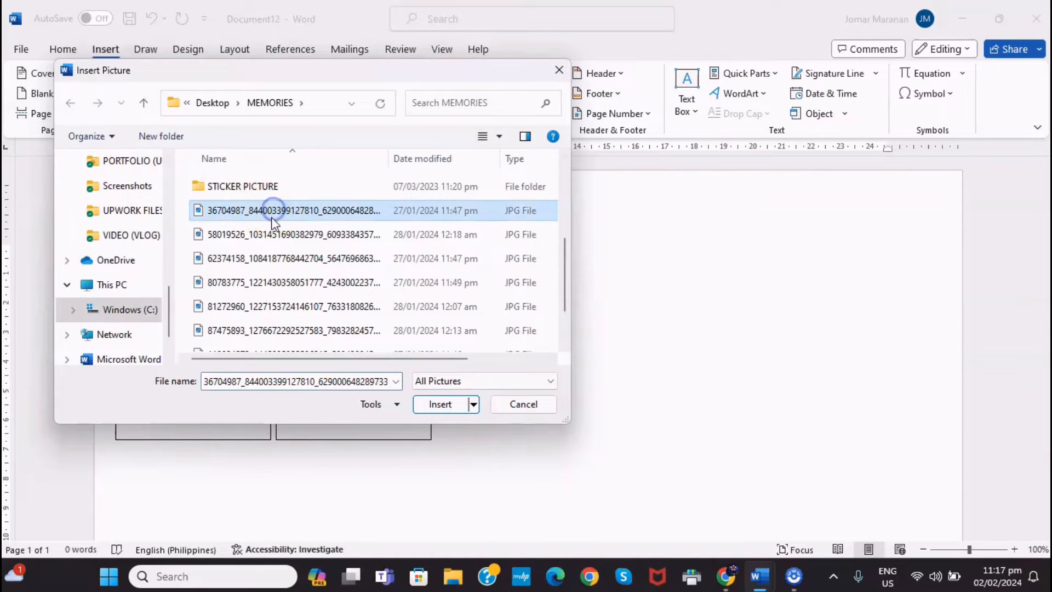
click(441, 405)
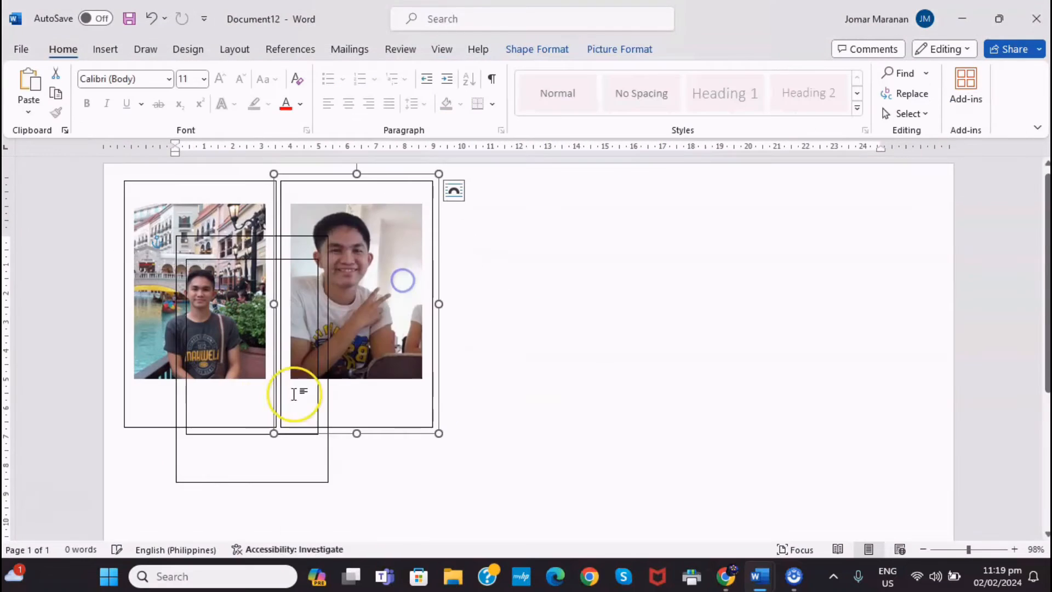
- Set the spare empty frame apart and insert the JPG photos starting with 58019526 and 80783775 for the next frames
drag(294, 395, 192, 483)
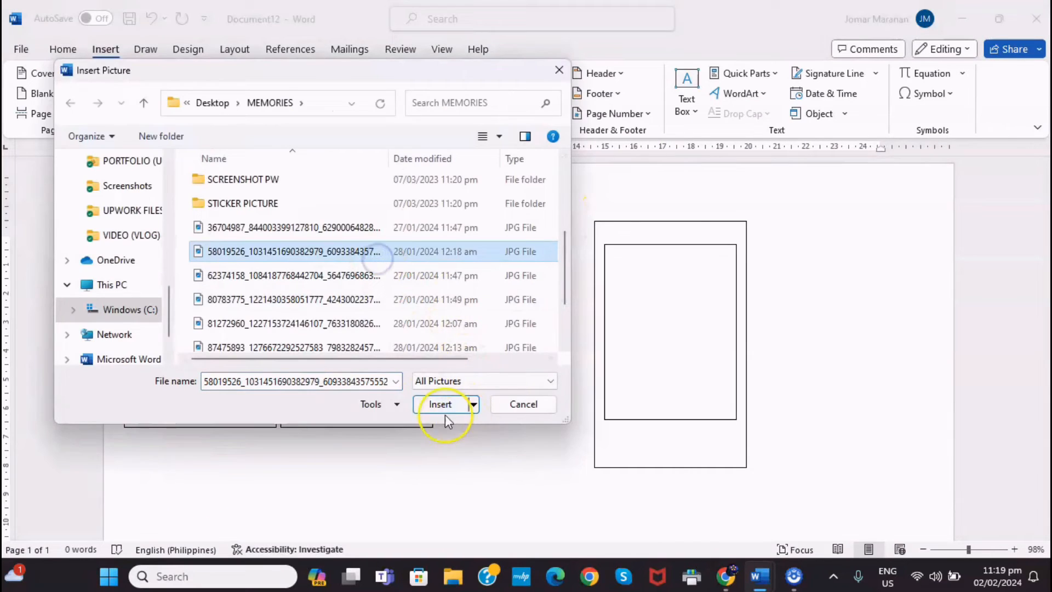
click(446, 406)
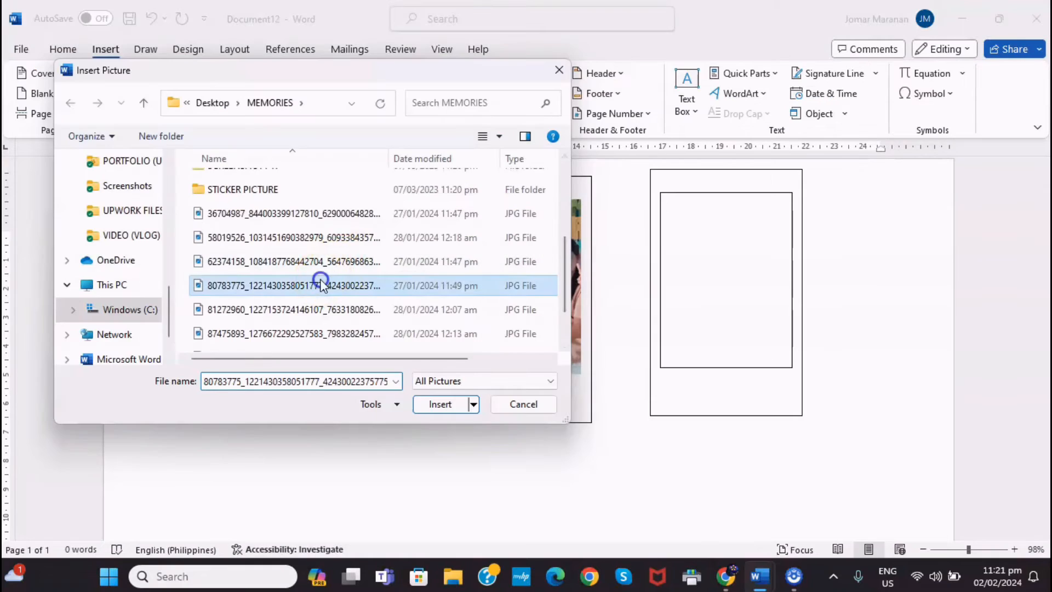
click(446, 408)
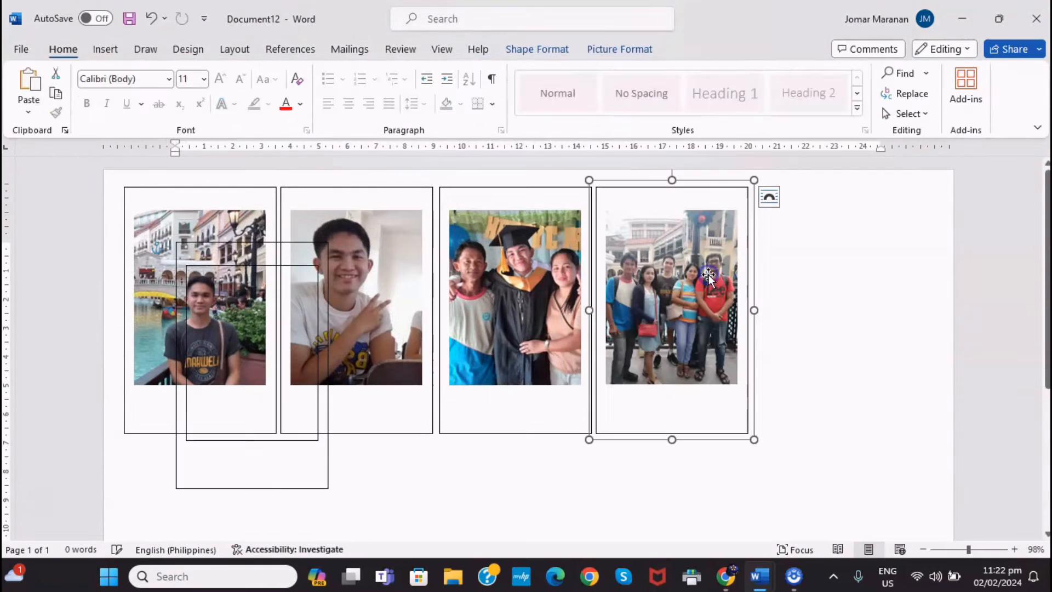
- Insert the 12:47 am JPG starting with 213087263 and the JPG starting with 119024573 for the remaining frames
click(591, 311)
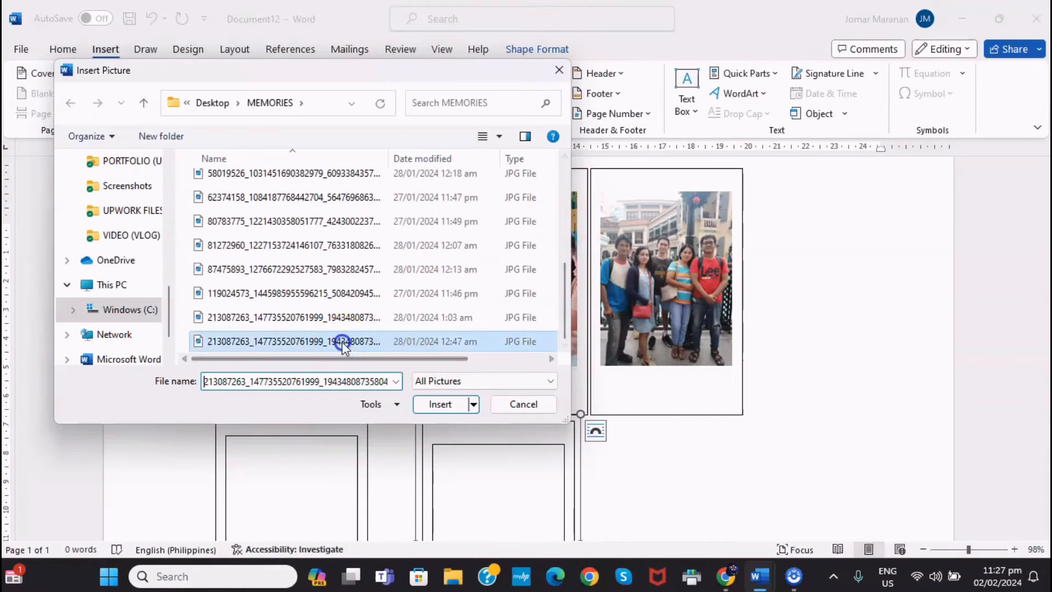
click(462, 404)
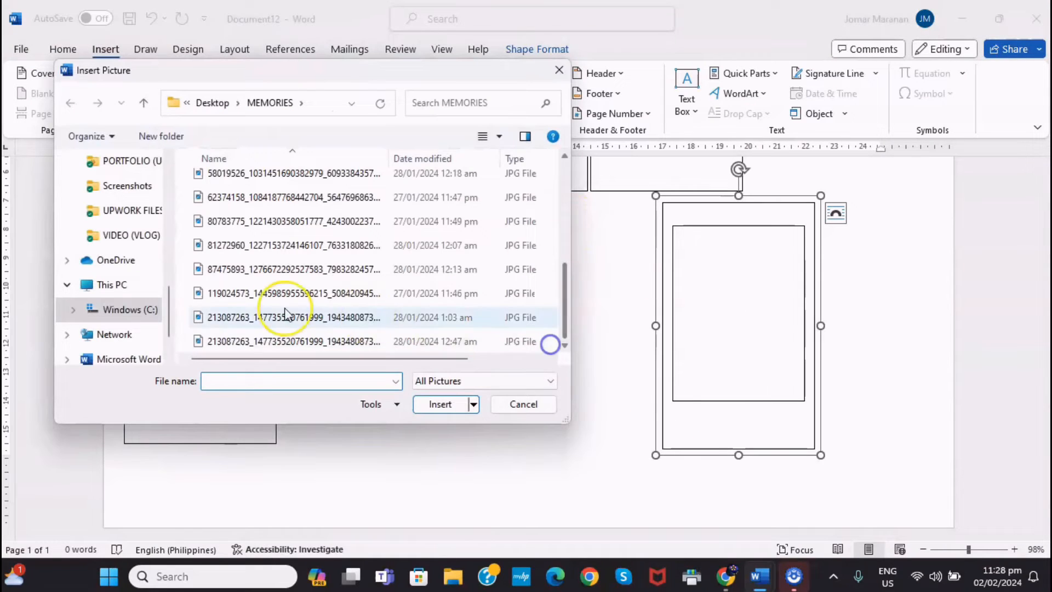
click(303, 298)
click(440, 404)
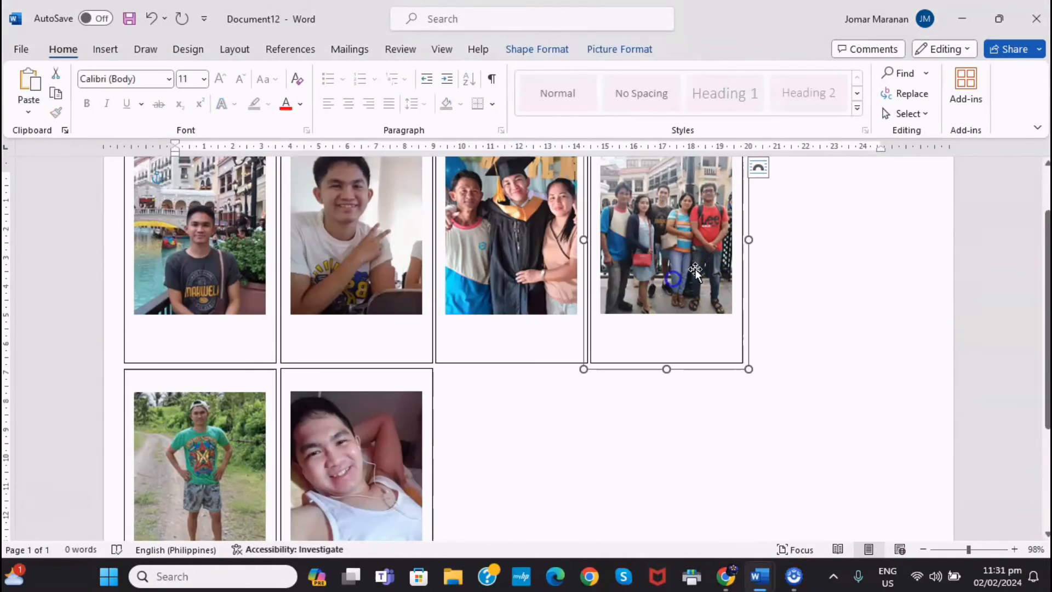
- Move the framed outdoor group photo from the first row to the third position in the second row
drag(699, 273, 570, 474)
click(768, 390)
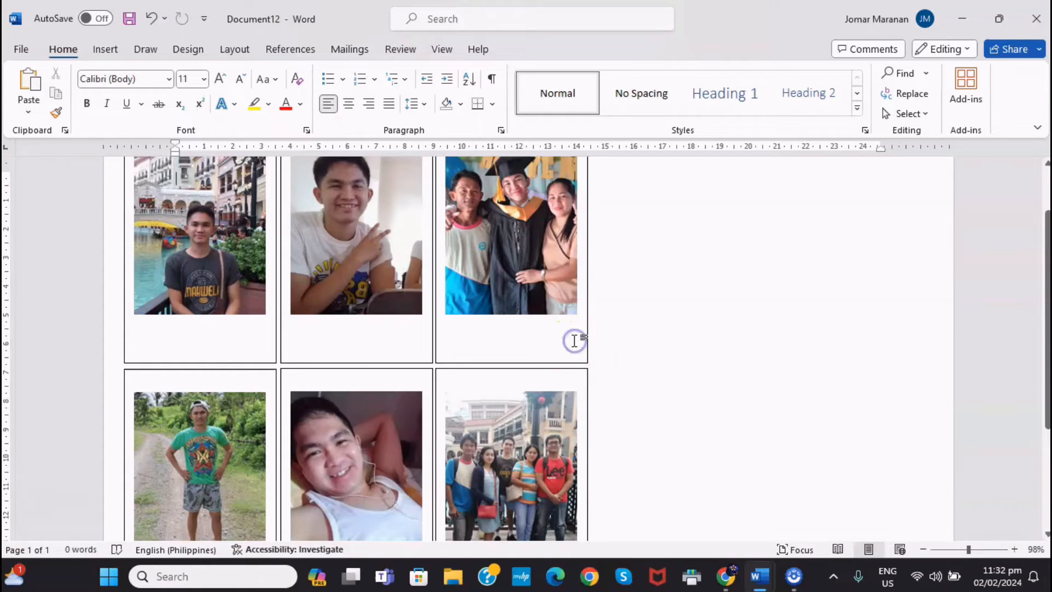
- Open the print settings and choose the EPSON L110 Series printer
key(ctrl+p)
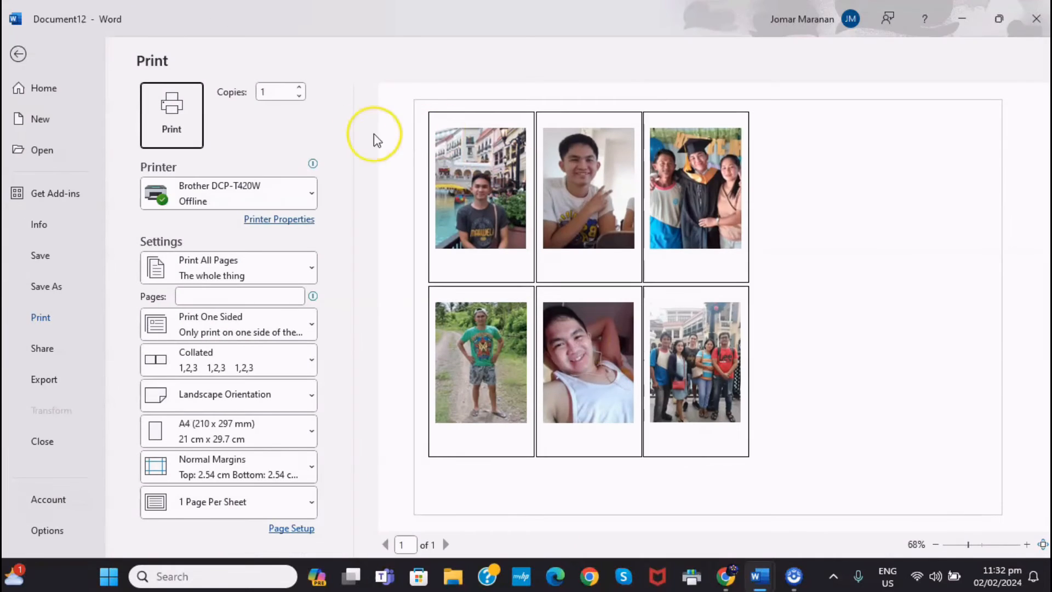
click(310, 192)
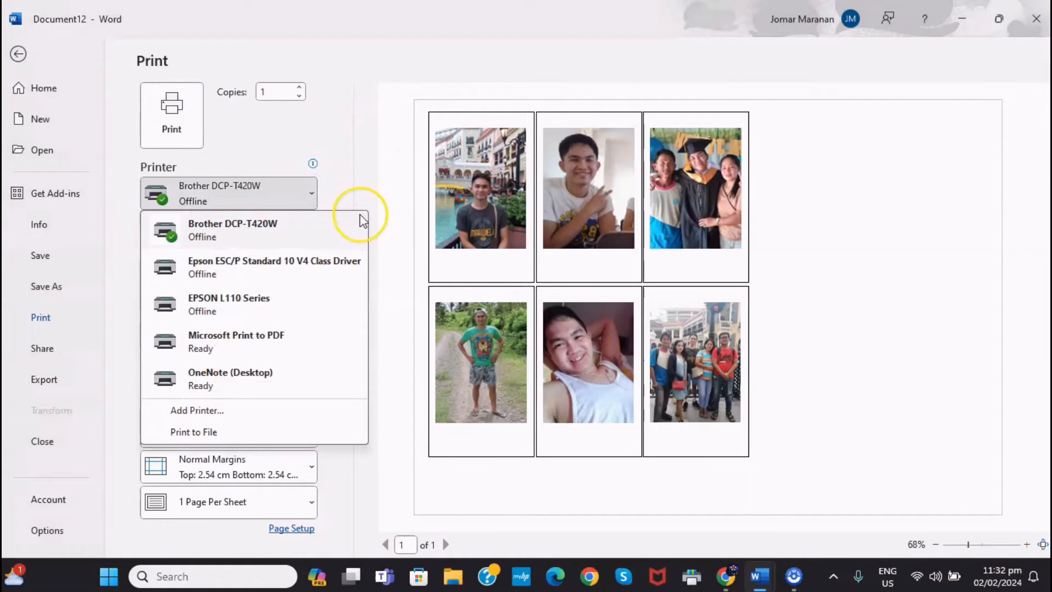
click(280, 301)
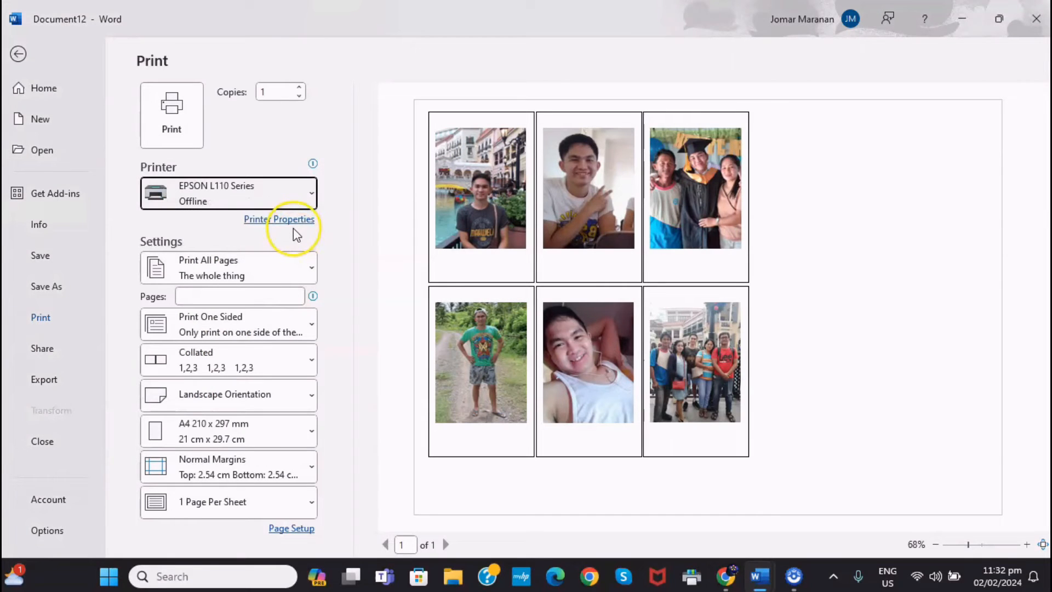
- Set the paper type to Epson Premium Glossy in the printer's properties
click(266, 220)
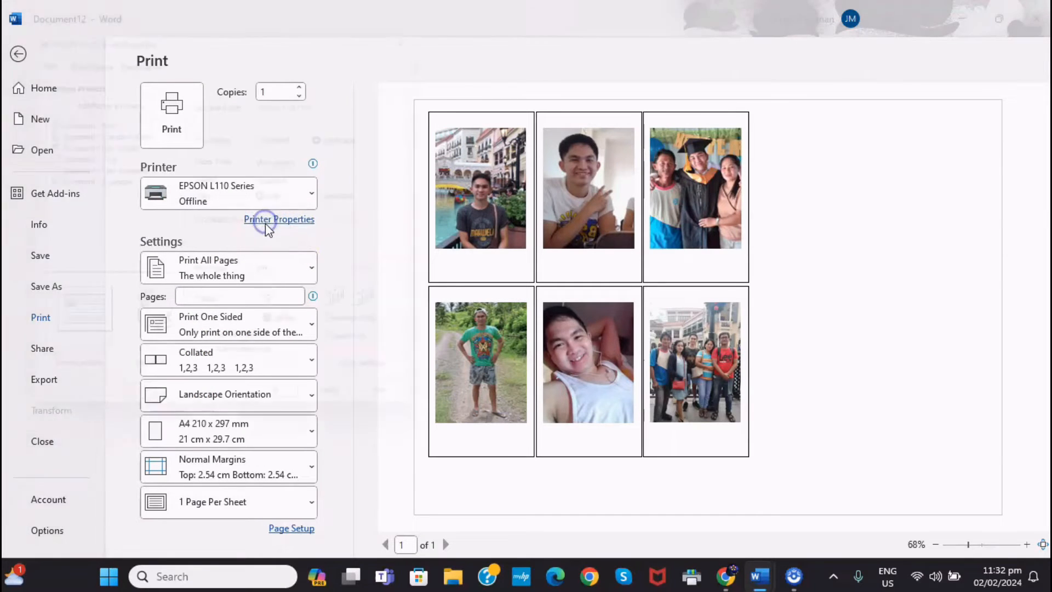
click(329, 155)
click(225, 164)
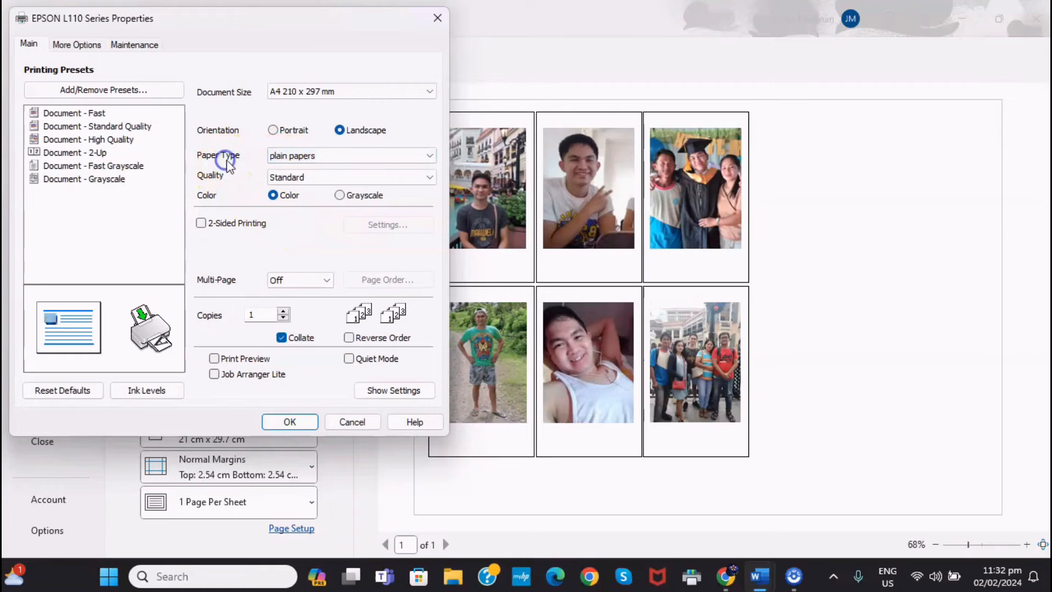
click(334, 157)
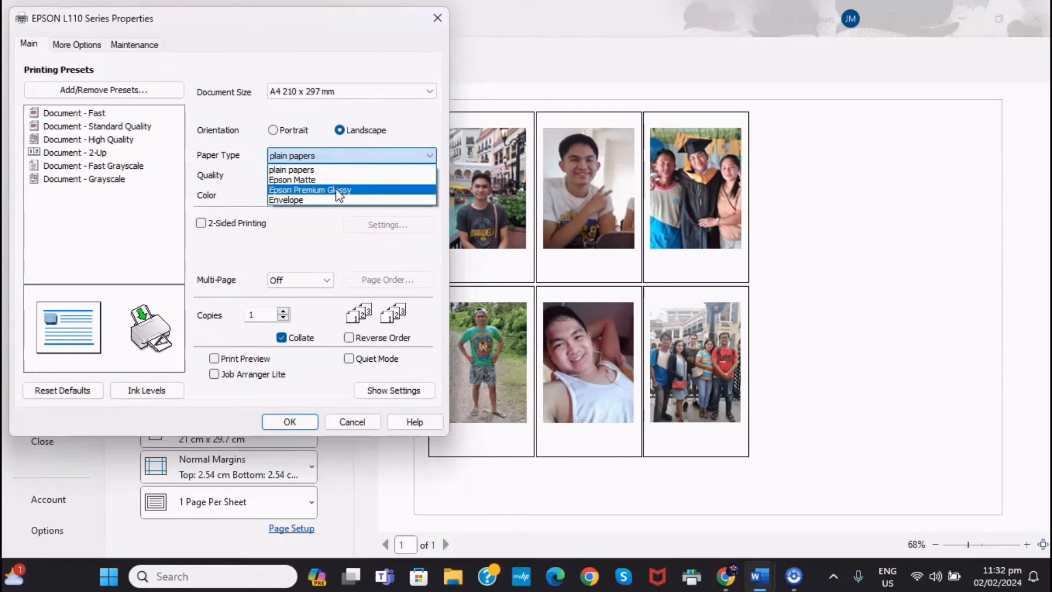
click(338, 190)
- Set the print quality to its highest level through More Settings and apply the printer properties
click(317, 178)
click(327, 209)
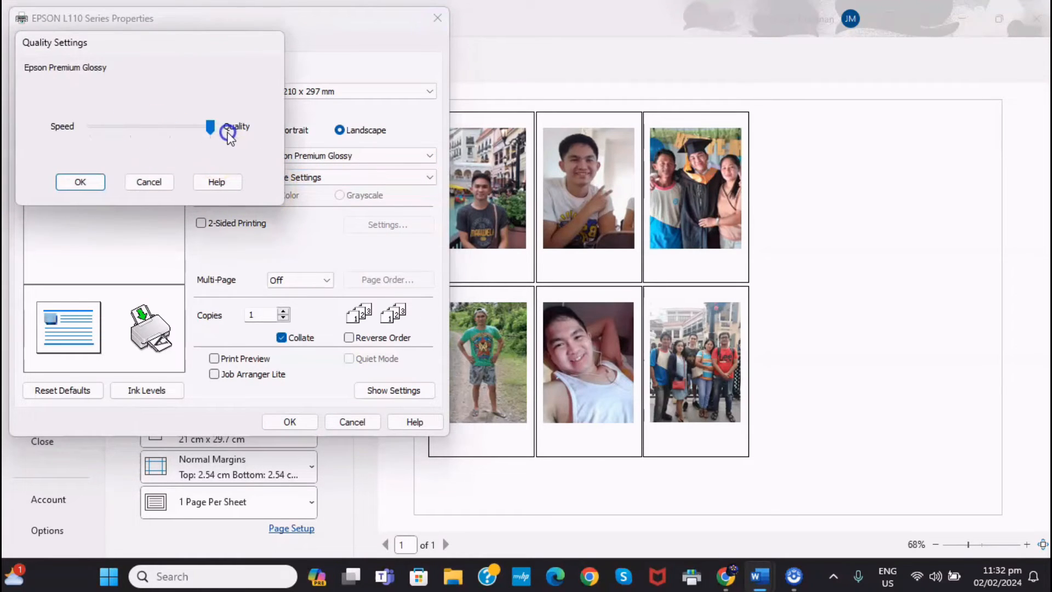
click(87, 184)
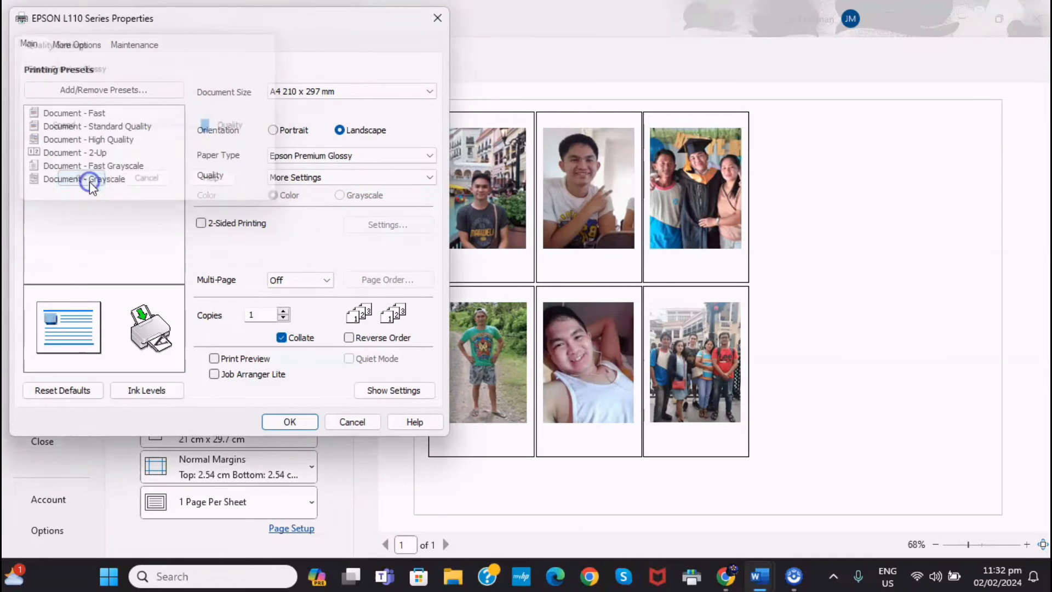
click(297, 429)
- Limit the print range to page 1 and print the photo sheet
click(228, 297)
text(1)
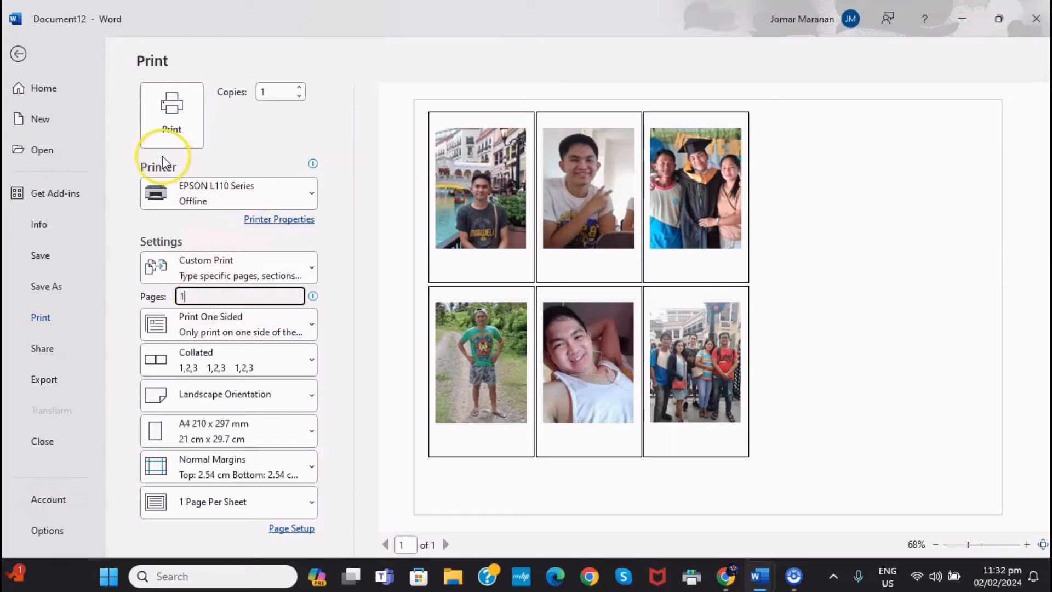
click(170, 103)
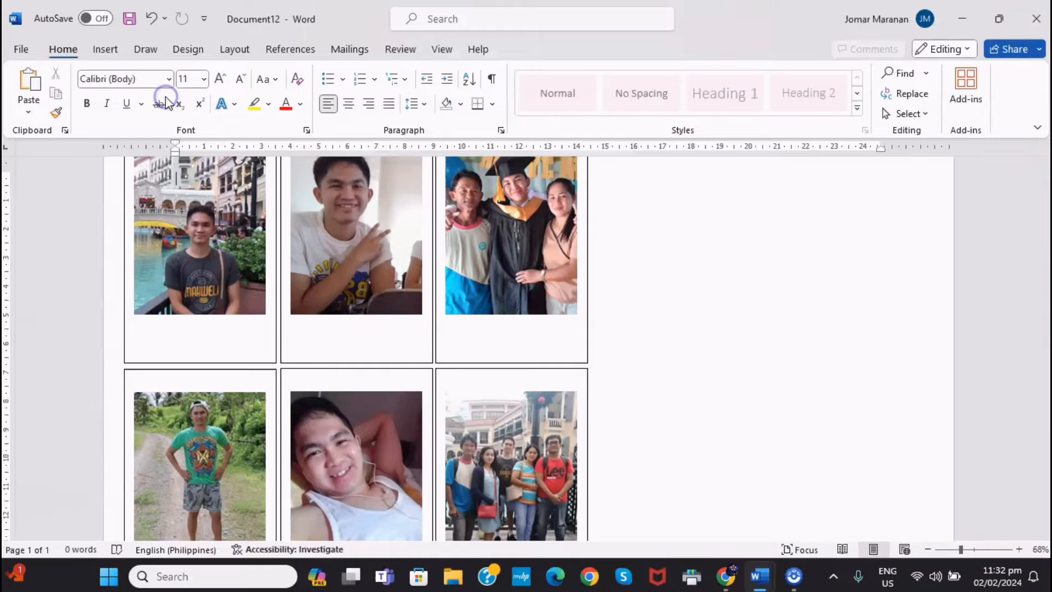